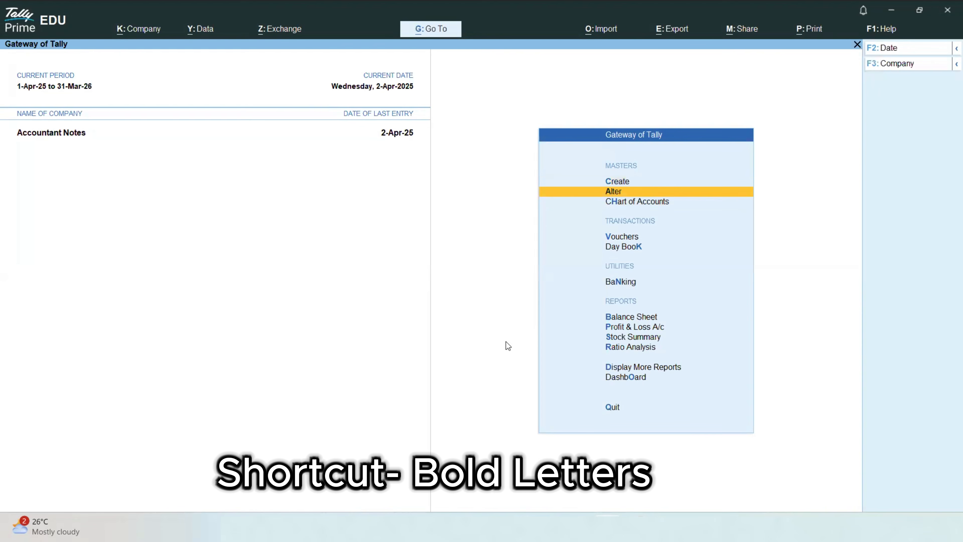
# - Open the Chart of Accounts to view the list of masters and return to the Gateway of Tally
pyautogui.press('Down')
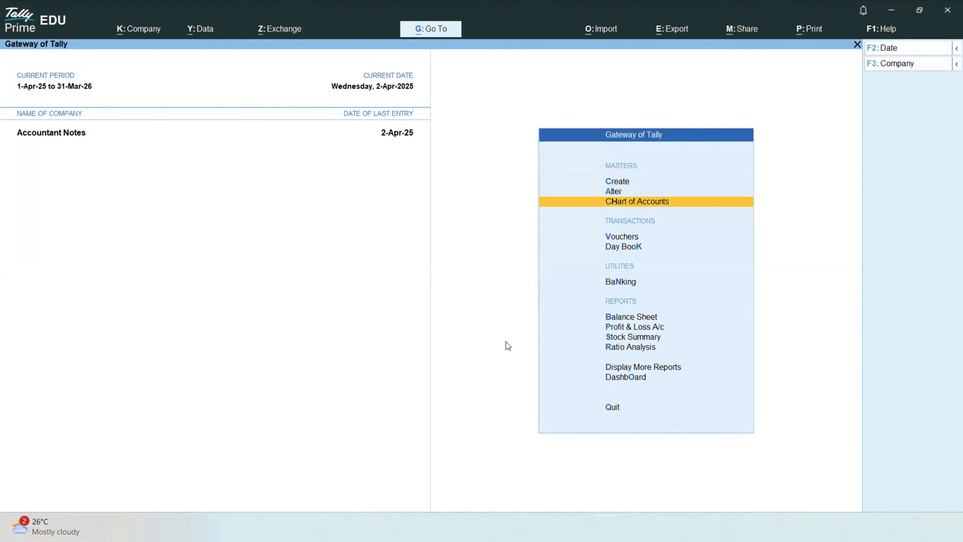
pyautogui.press('h')
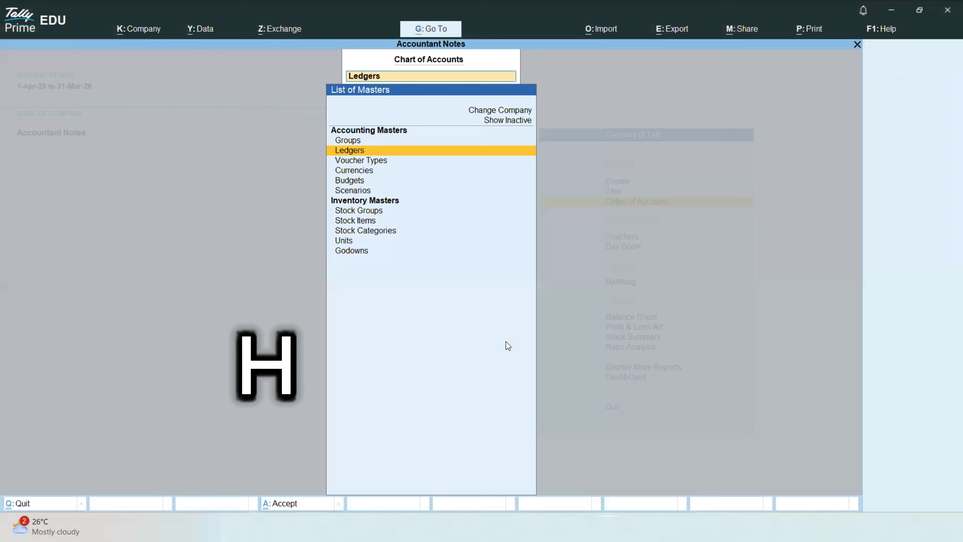
pyautogui.press('Up')
pyautogui.press('Escape')
# - Start a new sales voucher, leaving the reference number and its date blank
pyautogui.press('Down')
pyautogui.press('Down')
pyautogui.press('Down')
pyautogui.press('Down')
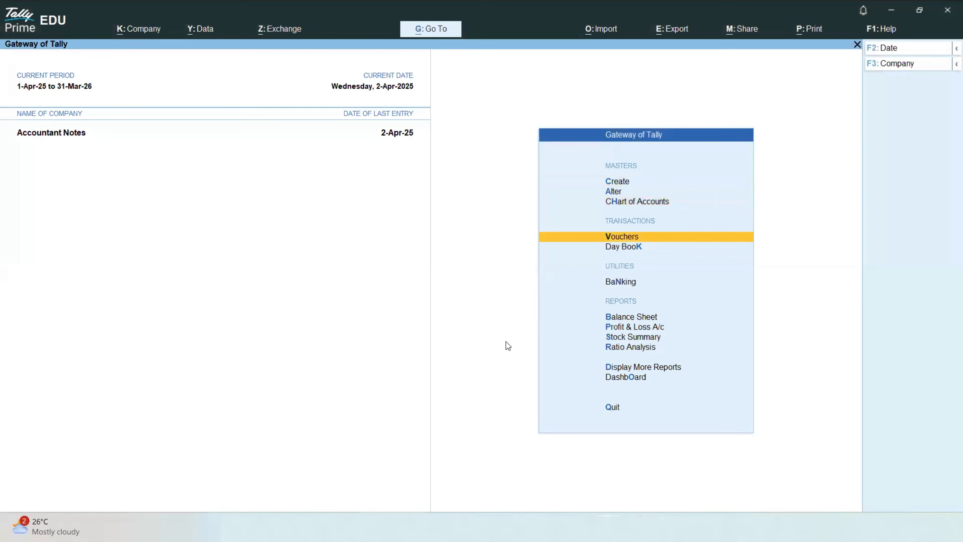
pyautogui.press('Up')
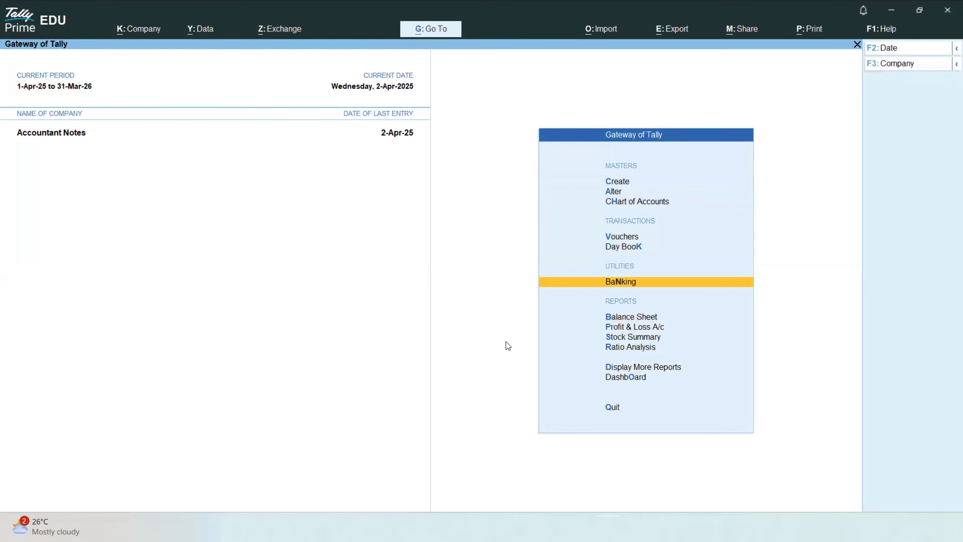
pyautogui.press('v')
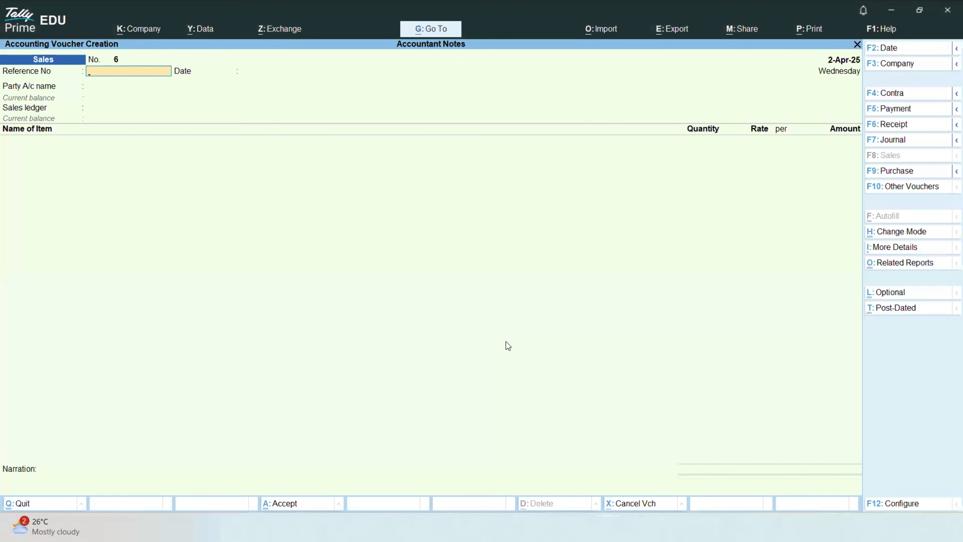
pyautogui.press('Return')
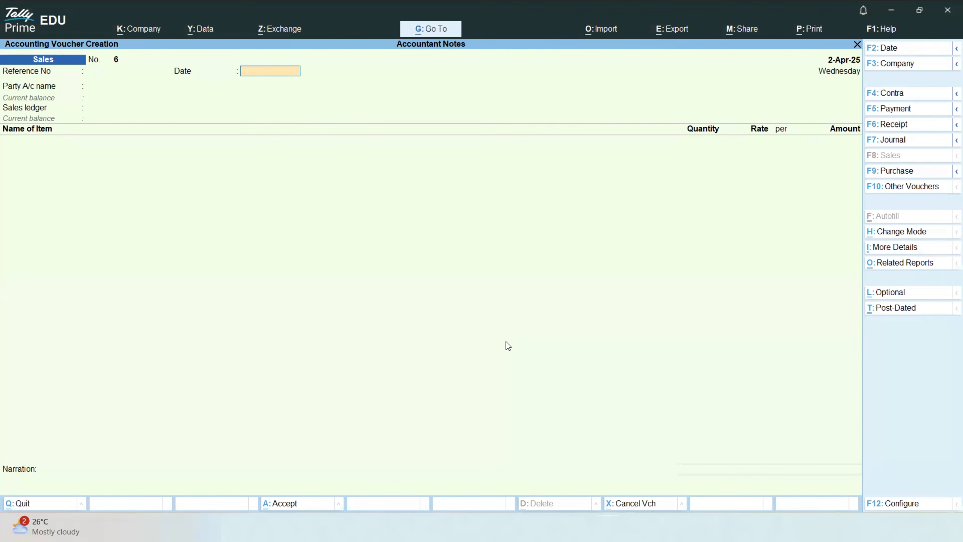
pyautogui.press('Return')
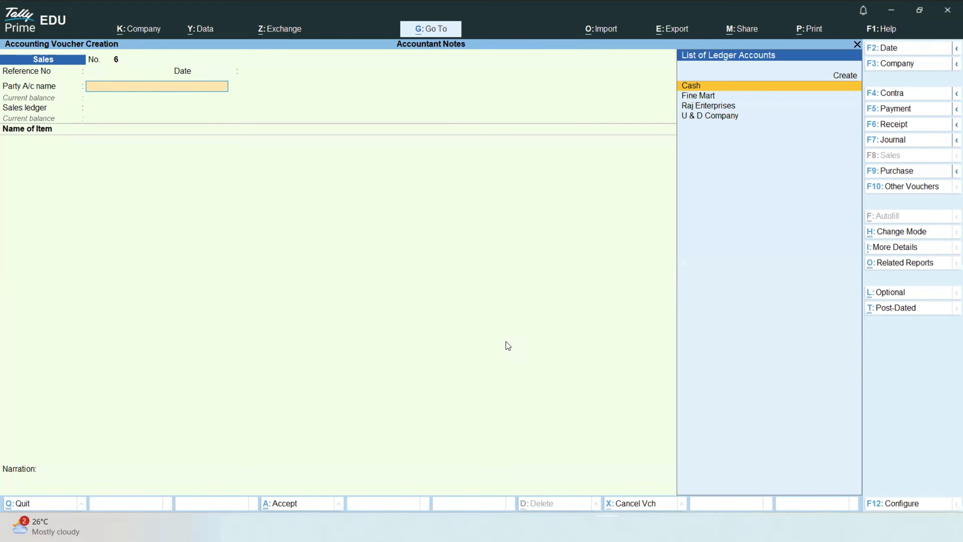
pyautogui.hotkey('alt', 'c')
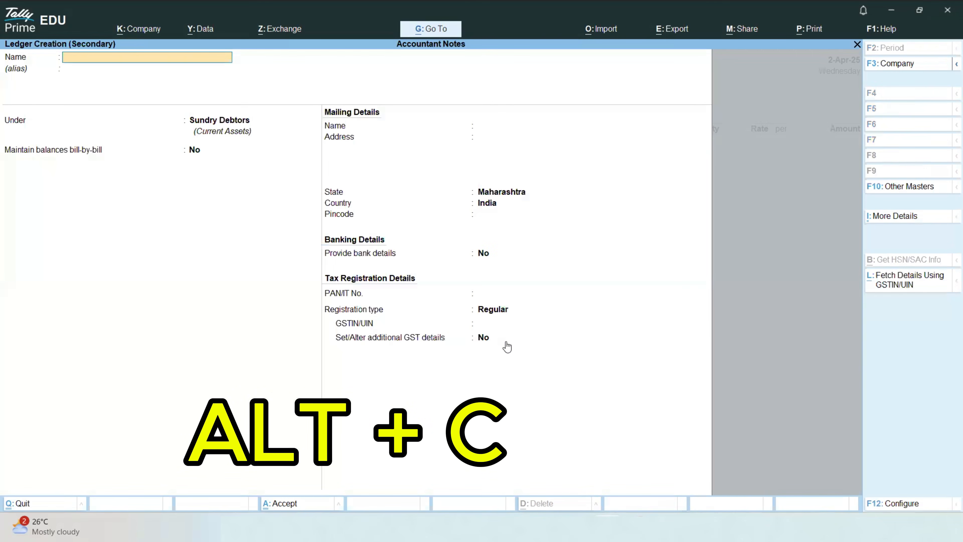
pyautogui.write('Dfhgshf')
pyautogui.press('BackSpace')
pyautogui.press('BackSpace')
pyautogui.press('BackSpace')
pyautogui.press('BackSpace')
pyautogui.press('BackSpace')
pyautogui.press('BackSpace')
pyautogui.press('BackSpace')
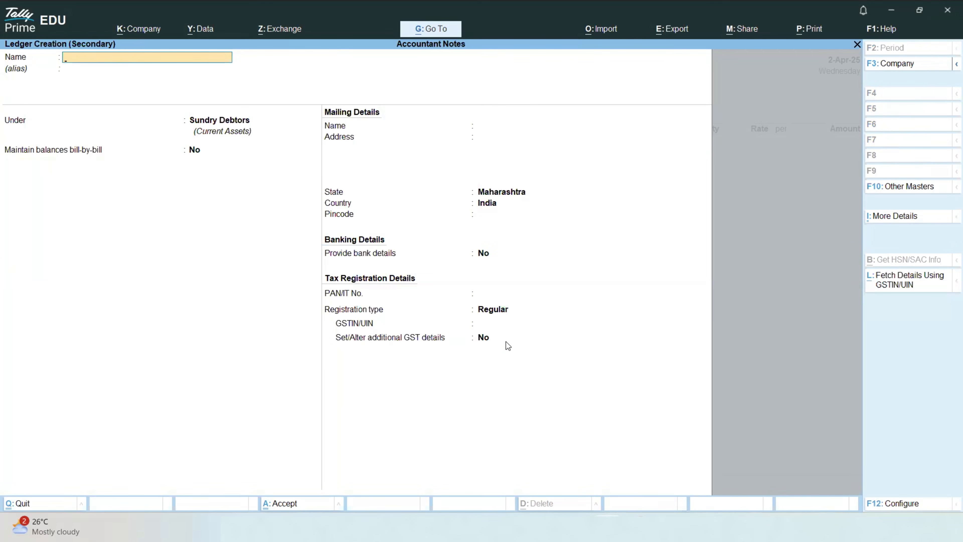
pyautogui.press('Escape')
# - Choose Fine Mart as the voucher's party account and leave the dispatch details unfilled
pyautogui.press('Down')
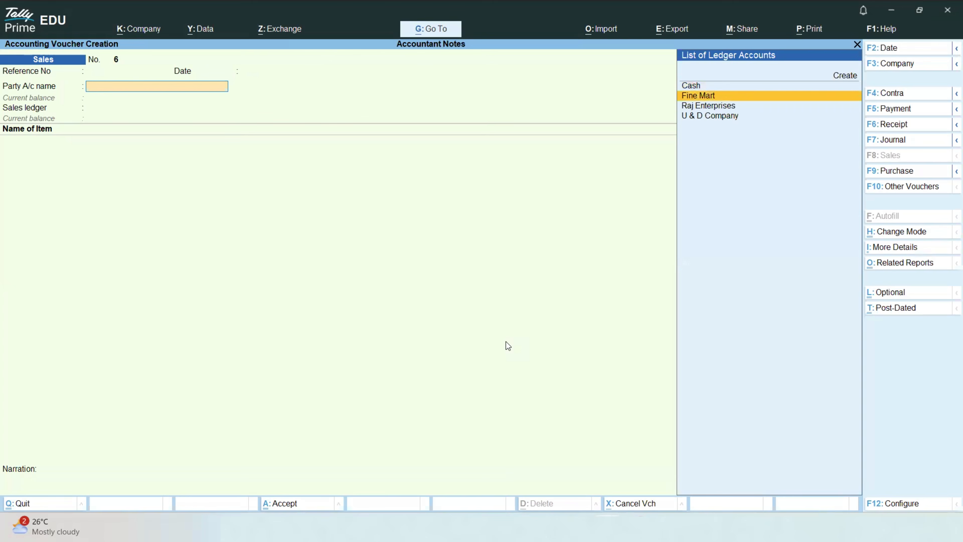
pyautogui.press('Return')
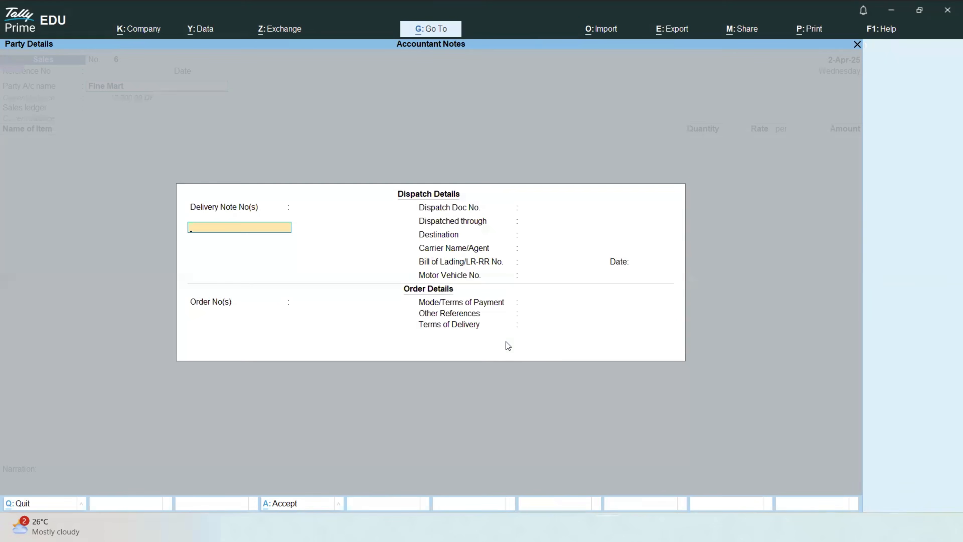
pyautogui.press('Escape')
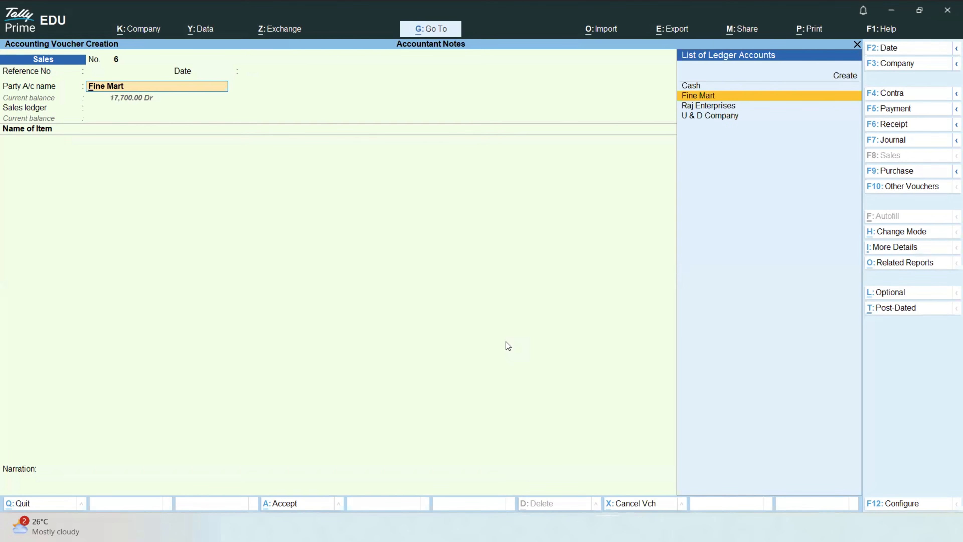
# - Alter the Fine Mart ledger from within the voucher by entering a new mailing address, and save the ledger
pyautogui.hotkey('ctrl', 'Return')
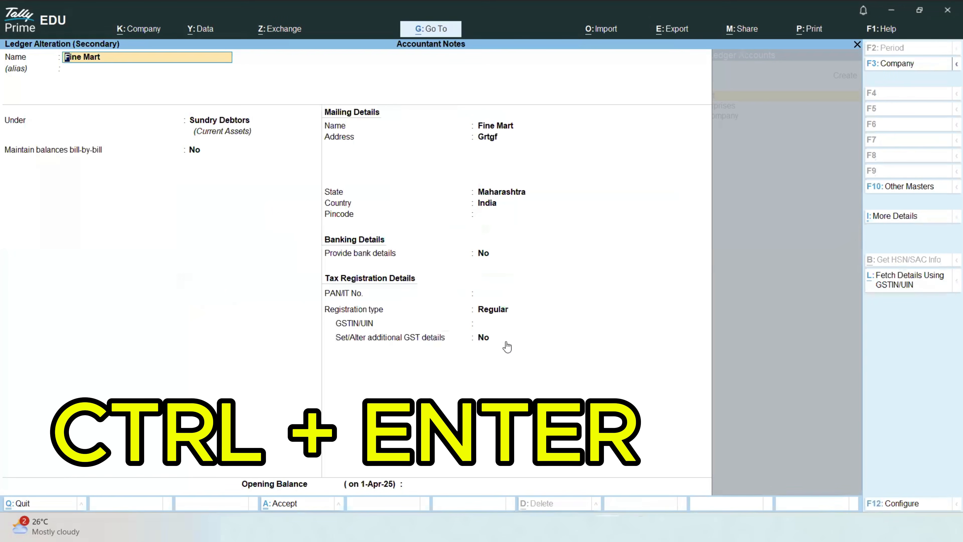
pyautogui.press('Return')
pyautogui.press('Return')
pyautogui.press('Return')
pyautogui.press('Return')
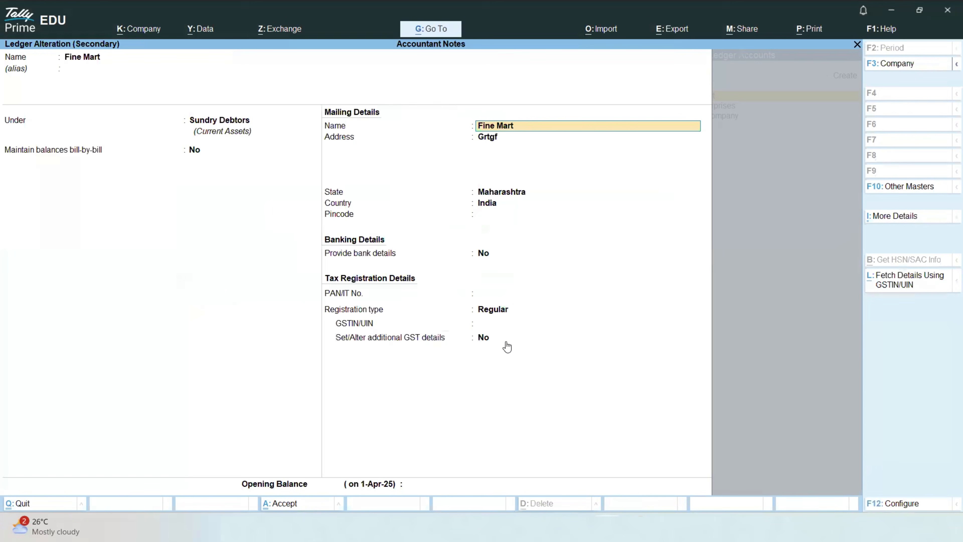
pyautogui.press('Return')
pyautogui.write('Fghj')
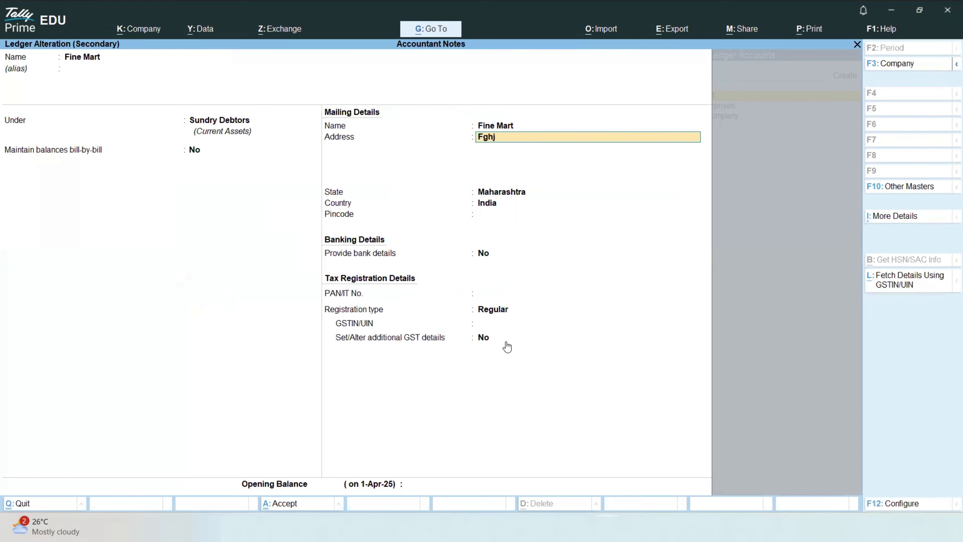
pyautogui.write('j')
pyautogui.press('Return')
pyautogui.hotkey('ctrl', 'a')
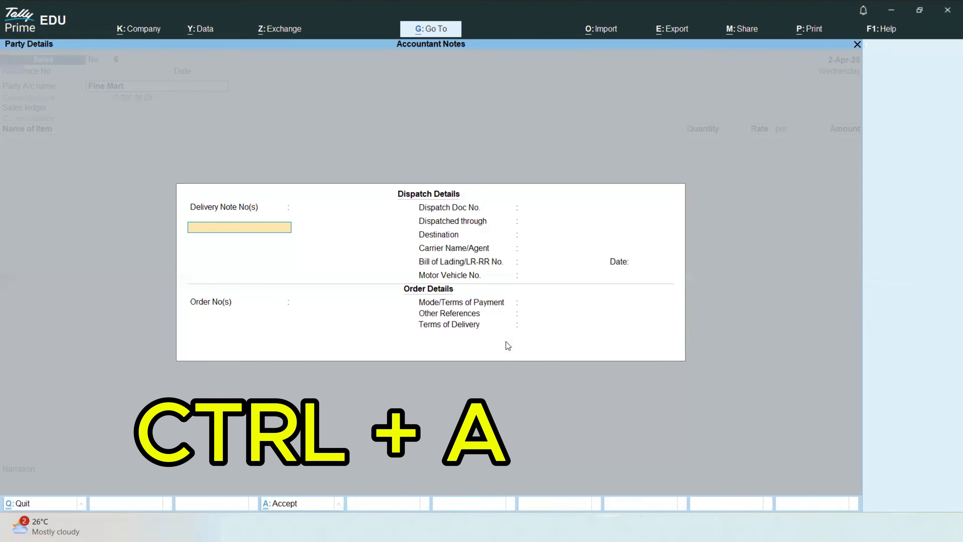
# - Accept Fine Mart's dispatch and party details as they are and choose Sales Ac as the sales ledger
pyautogui.hotkey('ctrl', 'a')
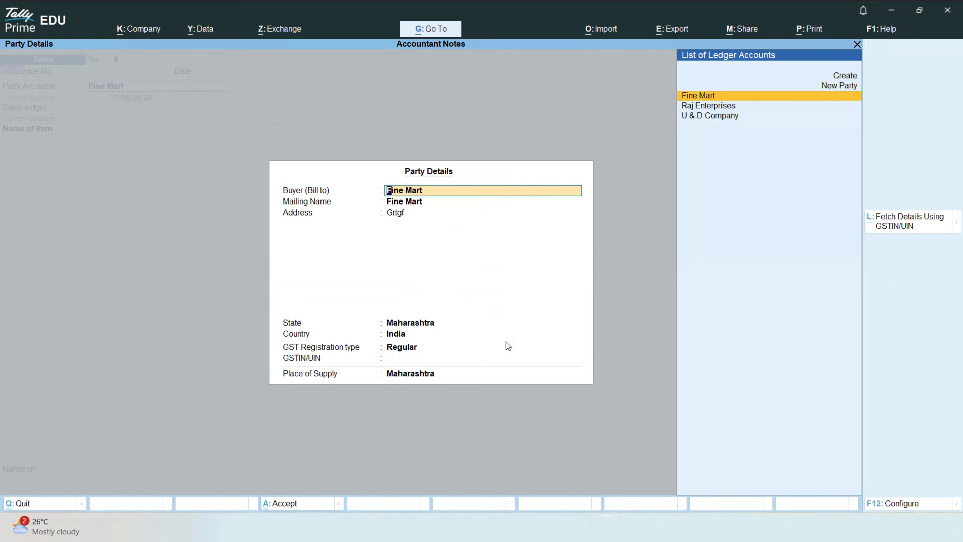
pyautogui.hotkey('ctrl', 'a')
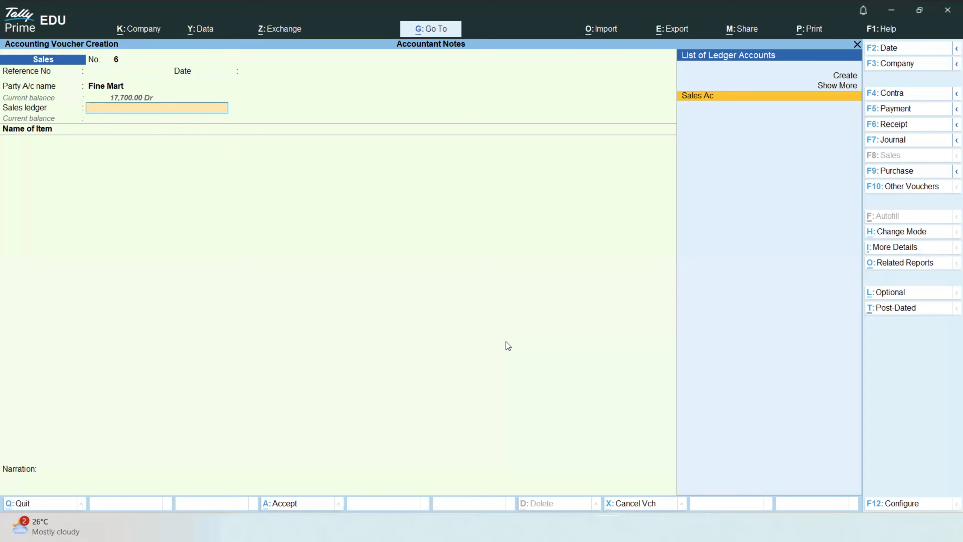
pyautogui.press('Return')
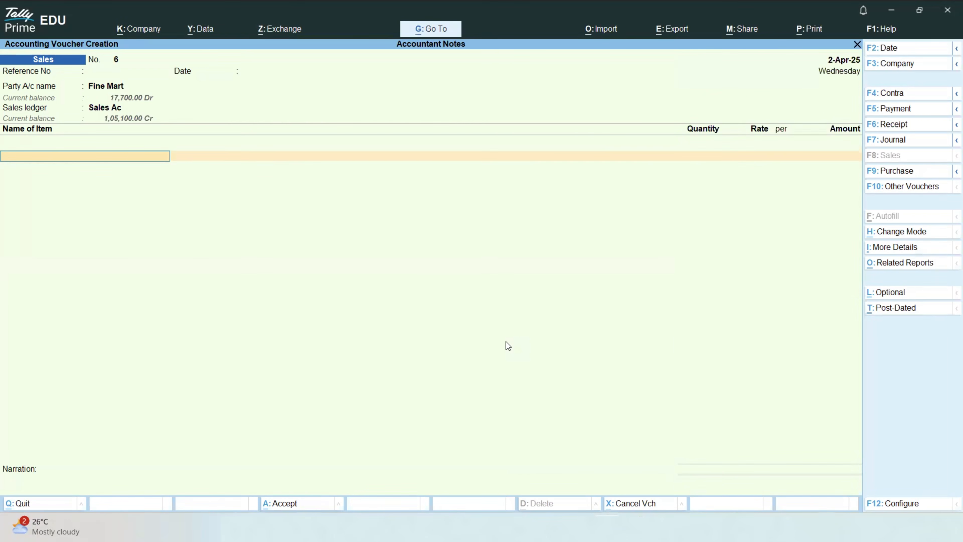
pyautogui.press('super+s')
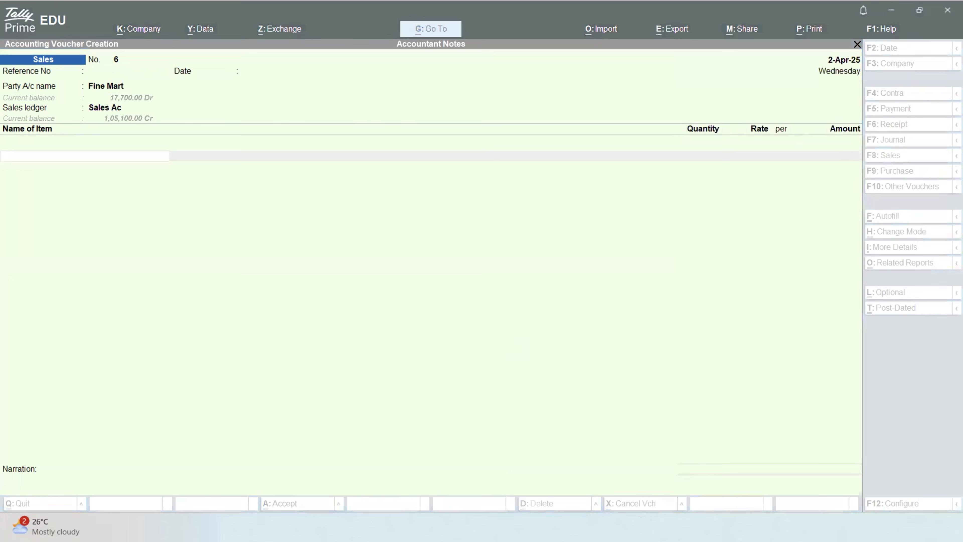
pyautogui.click(285, 439)
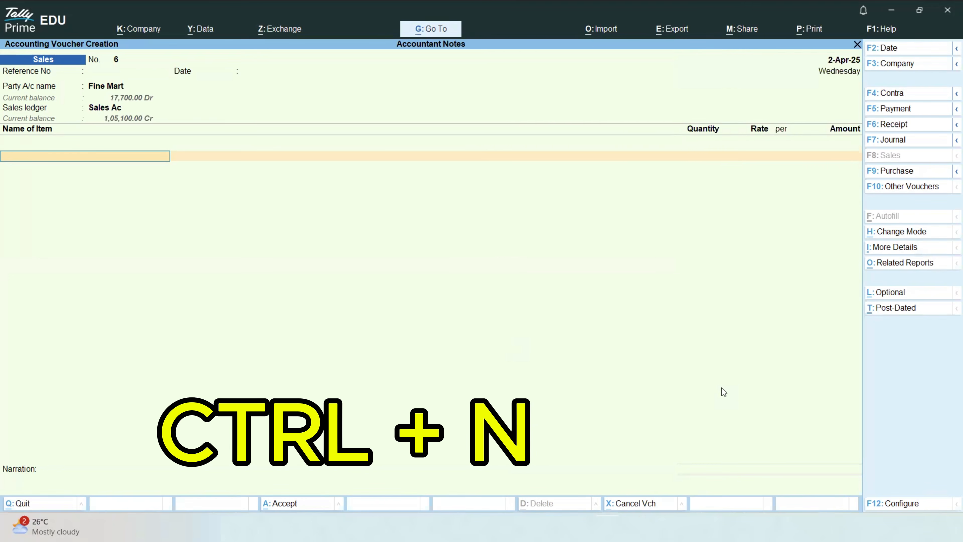
# - Calculate 25*69 in the built-in calculator and return to the sales voucher
pyautogui.hotkey('ctrl', 'n')
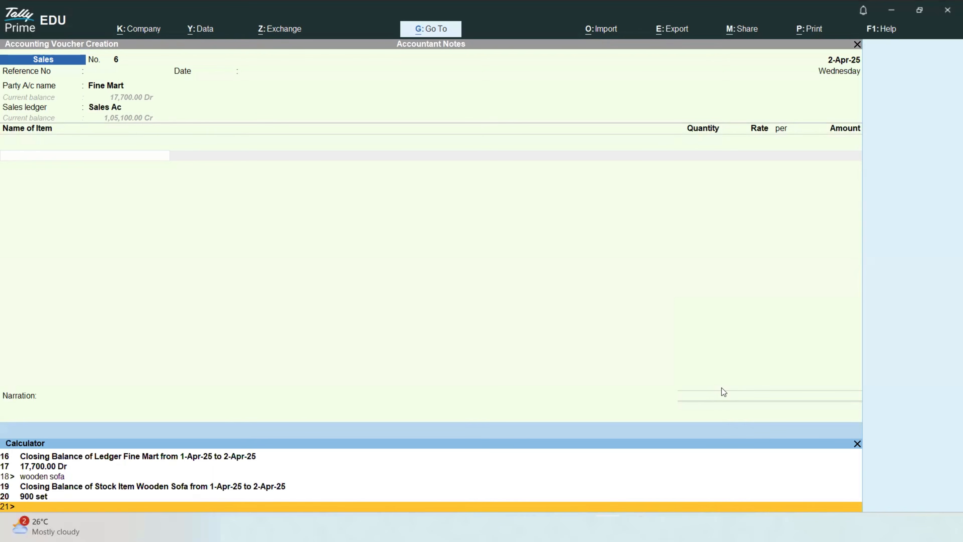
pyautogui.write('25*69')
pyautogui.press('Return')
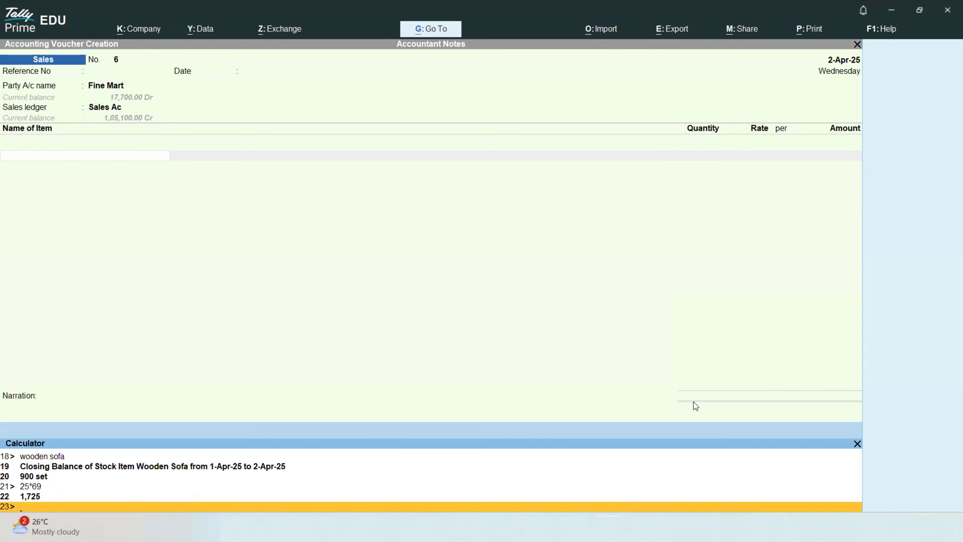
pyautogui.hotkey('ctrl', 'n')
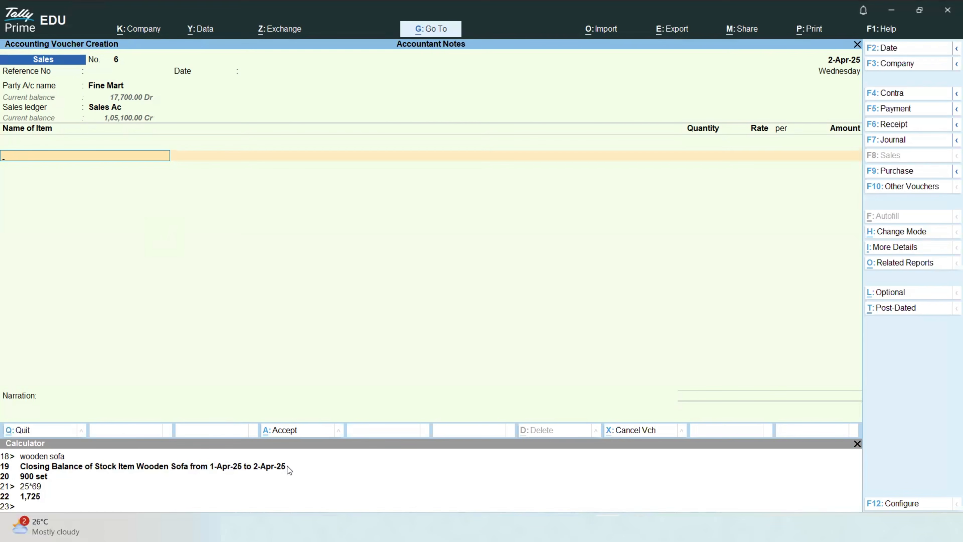
# - Look up the closing balances of the ledger fine mart and the stock item wooden sofa in the calculator
pyautogui.hotkey('ctrl', 'n')
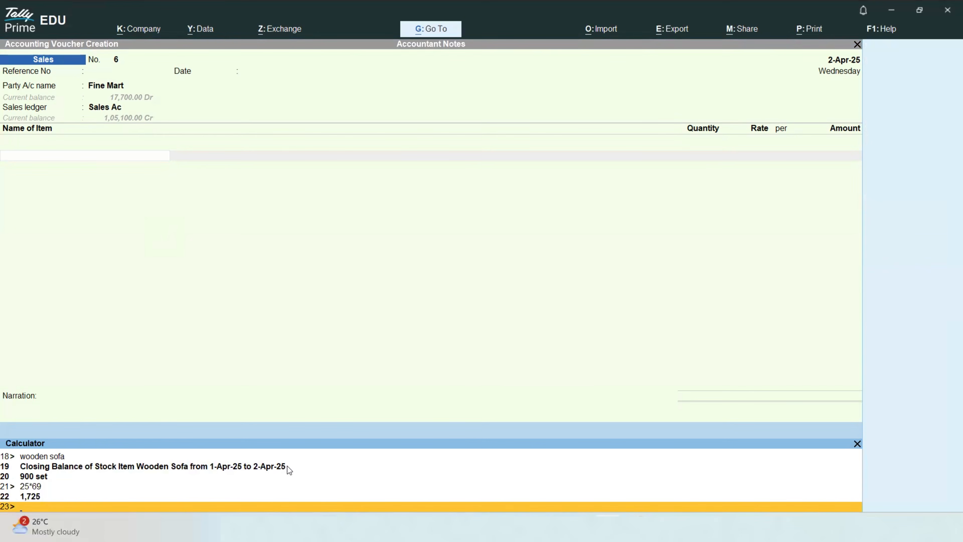
pyautogui.write('fine mart')
pyautogui.press('Return')
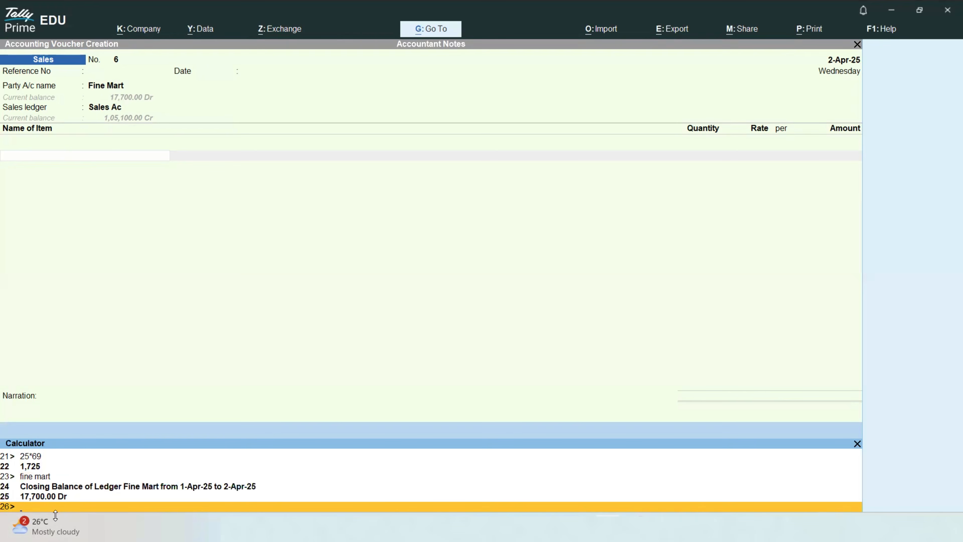
pyautogui.write('wooden sofa')
pyautogui.press('Return')
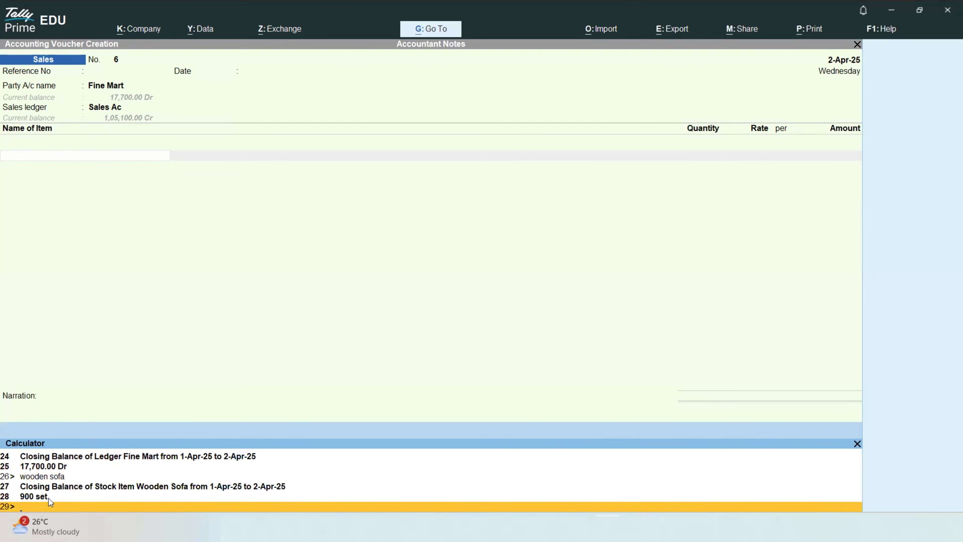
# - Show the stock items for the voucher's item line and highlight Wooden Sofa to check its stock
pyautogui.click(57, 159)
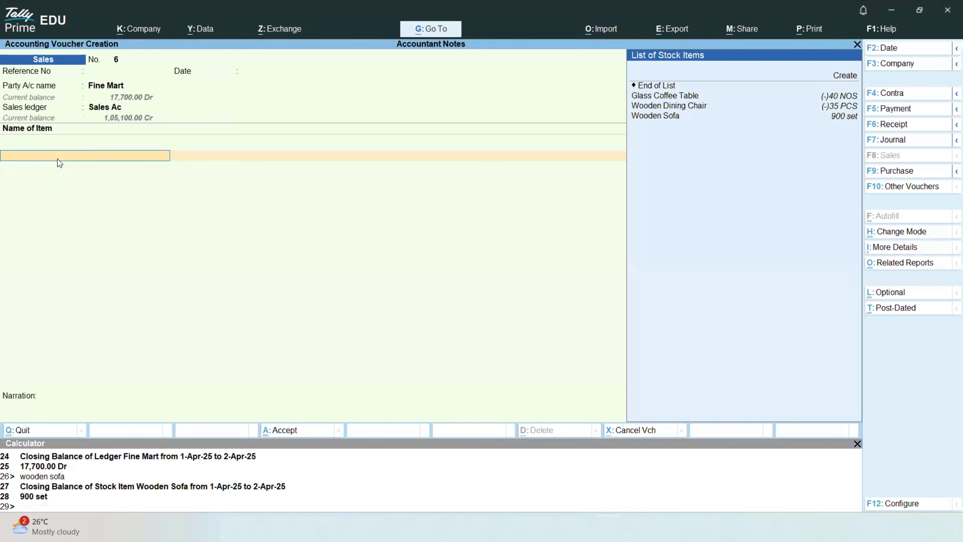
pyautogui.press('Down')
pyautogui.press('Down')
pyautogui.press('Down')
pyautogui.press('Down')
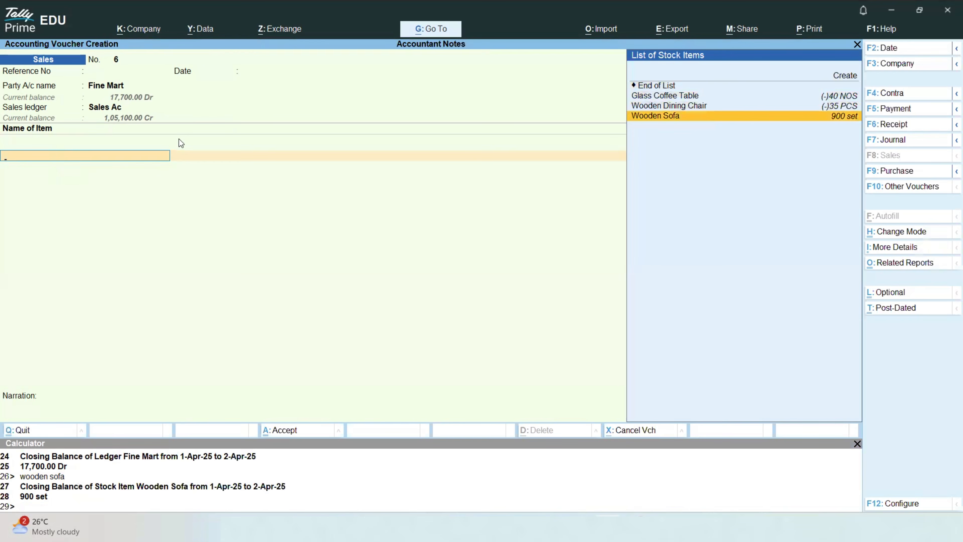
# - Look up the closing balance of the cash ledger in the calculator
pyautogui.click(43, 497)
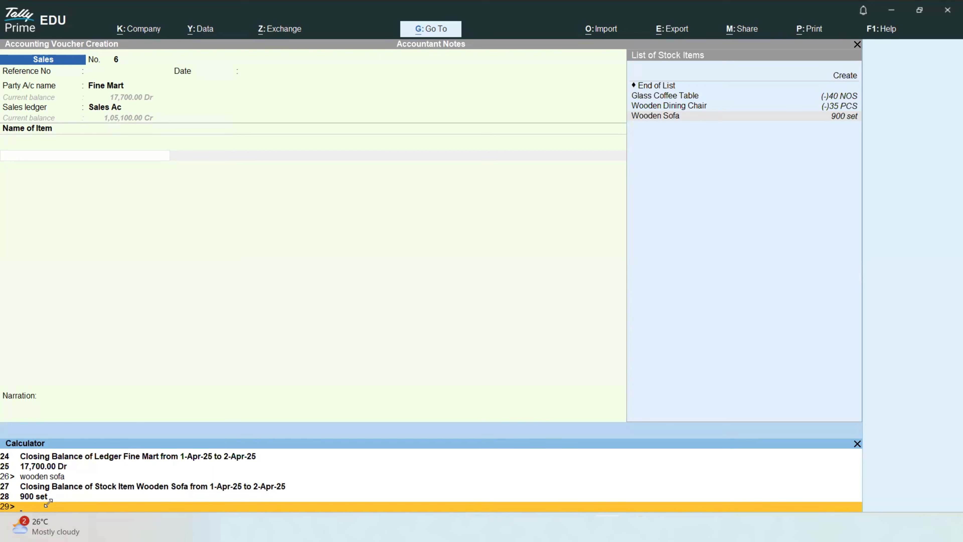
pyautogui.write('h')
pyautogui.press('Return')
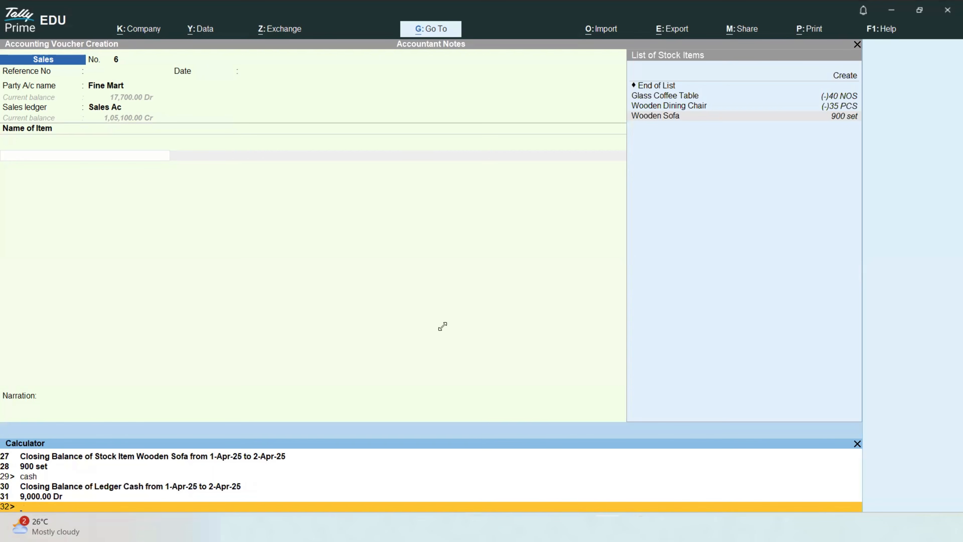
# - Change the voucher's party account to Cash, accept its party details, and keep Sales Ac as the sales ledger
pyautogui.click(108, 83)
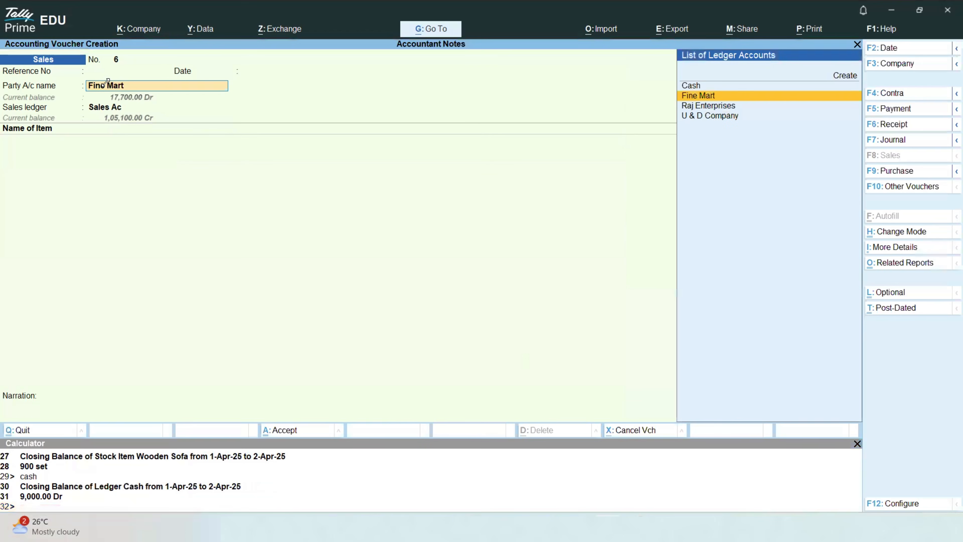
pyautogui.press('Up')
pyautogui.press('Return')
pyautogui.hotkey('ctrl', 'a')
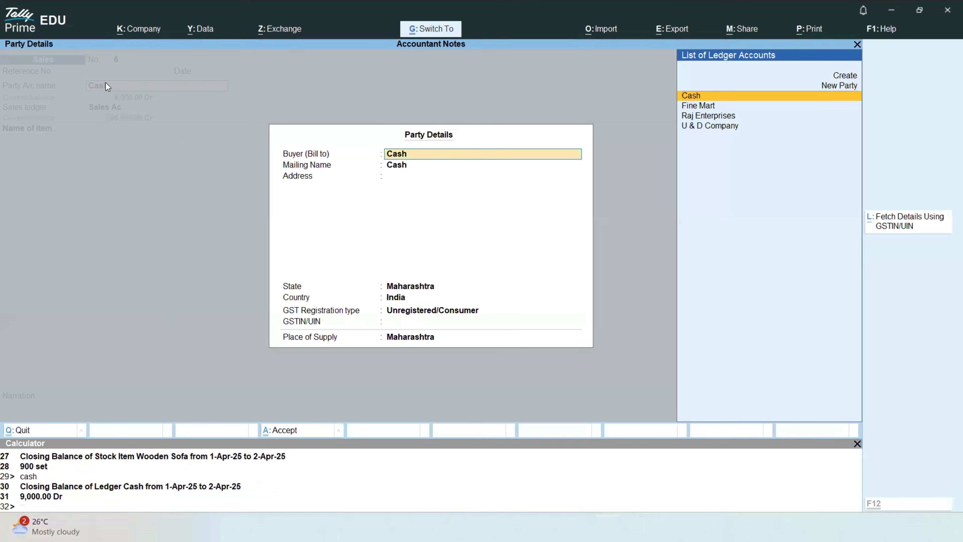
pyautogui.hotkey('ctrl', 'a')
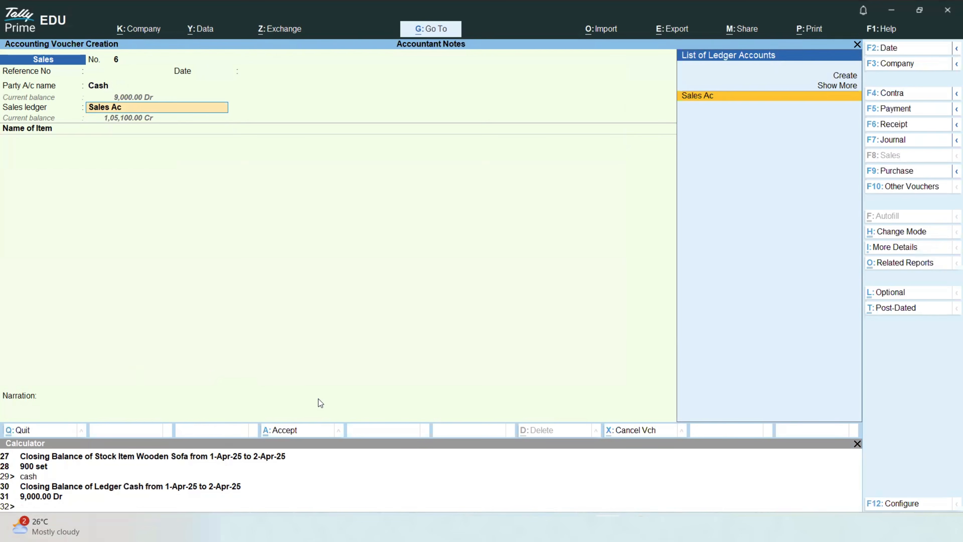
pyautogui.press('Return')
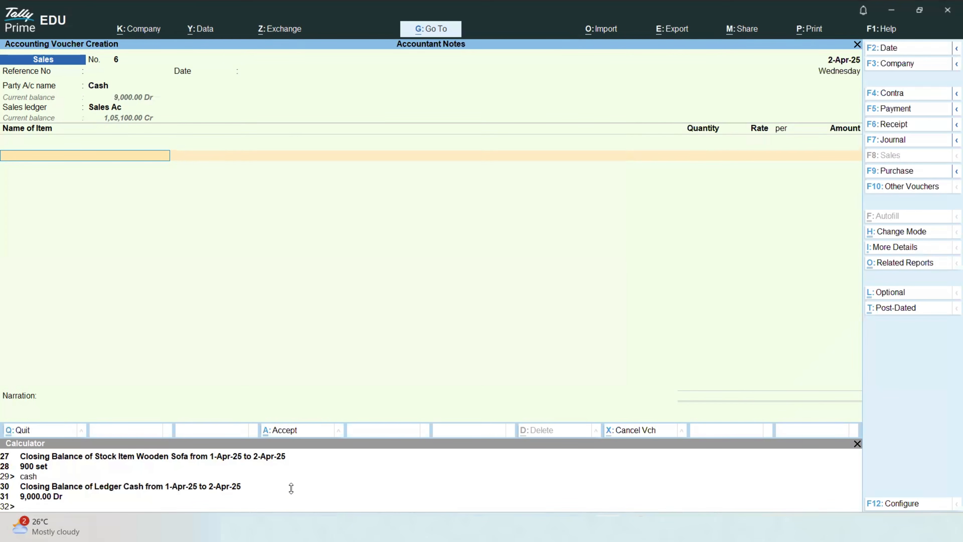
# - Add Glass Coffee Table to the sales voucher with a quantity of 15 NOS from the Main Location
pyautogui.press('space')
pyautogui.press('Down')
pyautogui.press('Down')
pyautogui.press('Down')
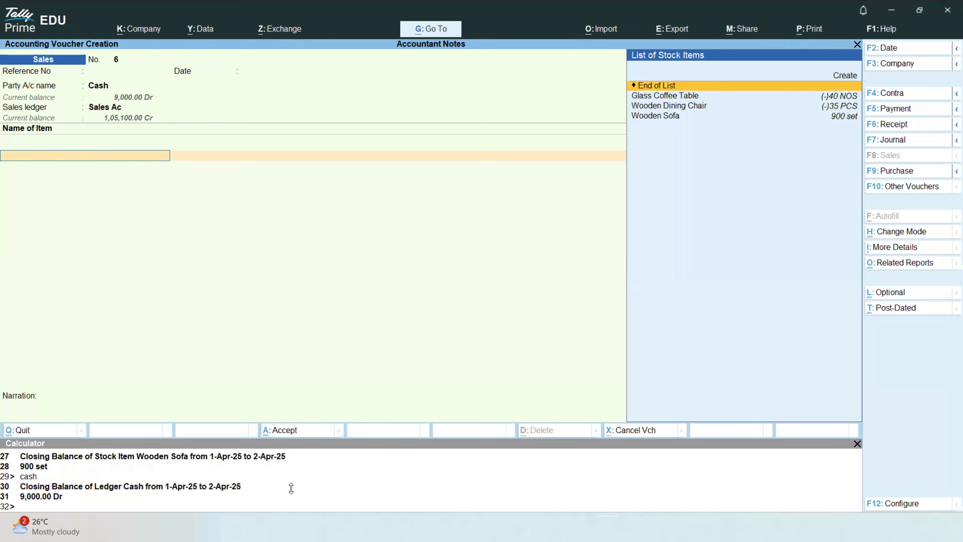
pyautogui.press('Return')
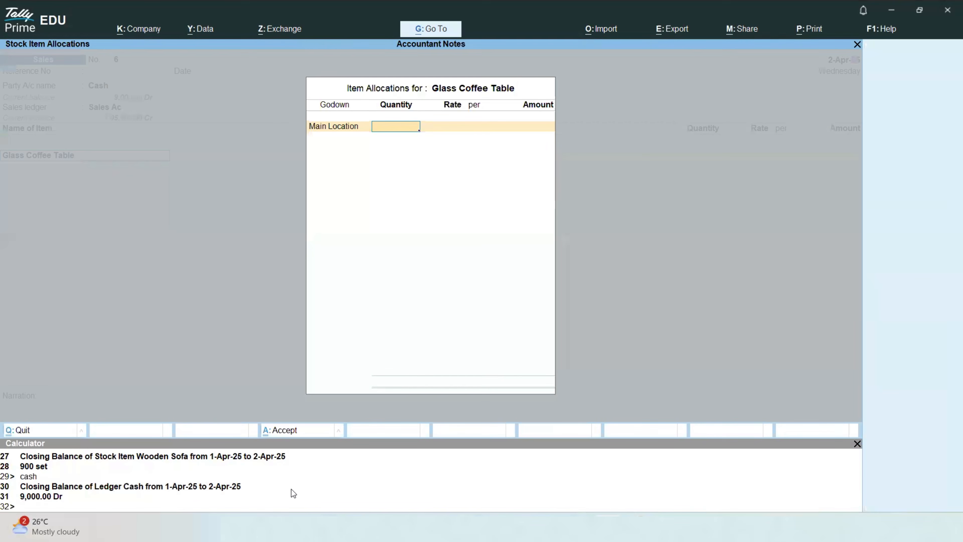
pyautogui.write('15')
pyautogui.press('Return')
pyautogui.press('Return')
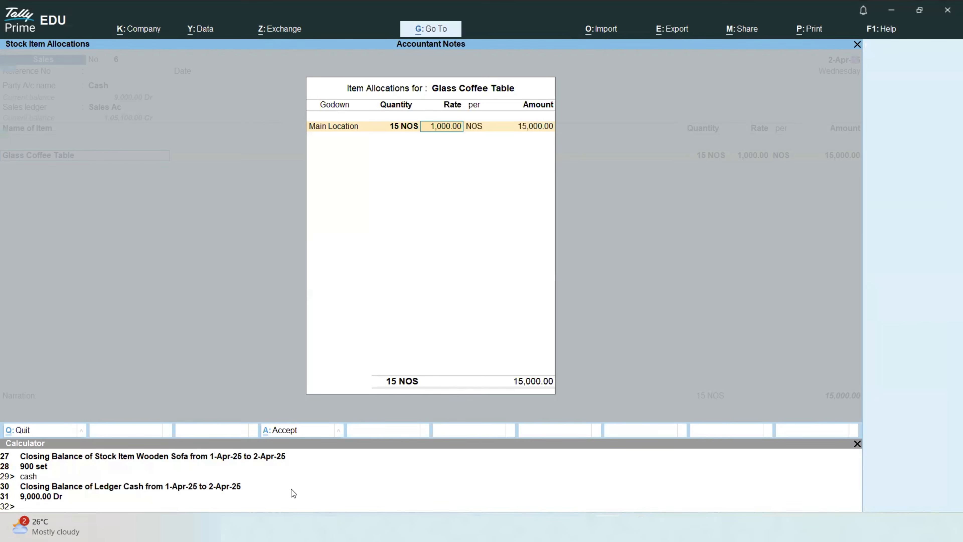
pyautogui.press('Return')
# - Calculate 15*2000 in the built-in calculator while the item allocation stays open
pyautogui.hotkey('ctrl', 'n')
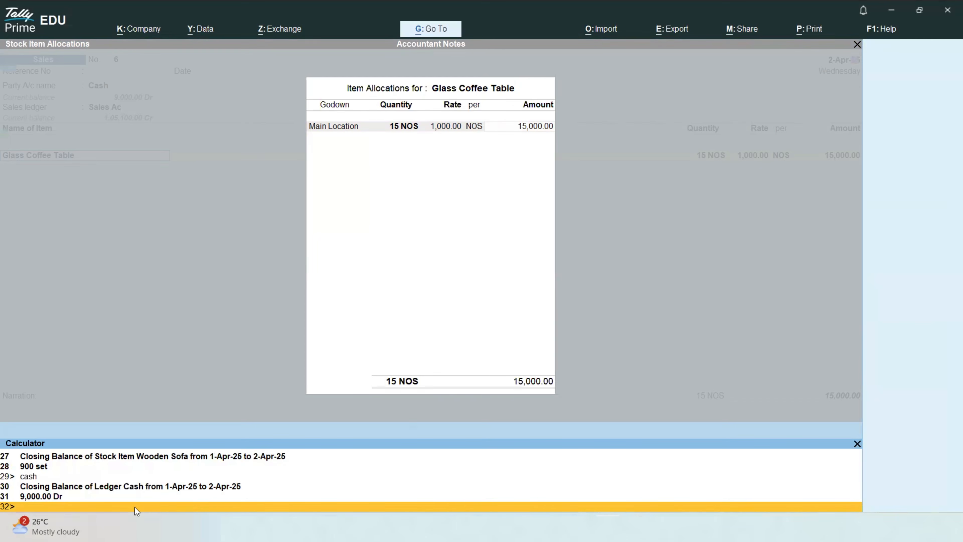
pyautogui.write('15')
pyautogui.write('*')
pyautogui.write('1000')
pyautogui.press('BackSpace')
pyautogui.press('BackSpace')
pyautogui.press('BackSpace')
pyautogui.write('2000')
pyautogui.press('Return')
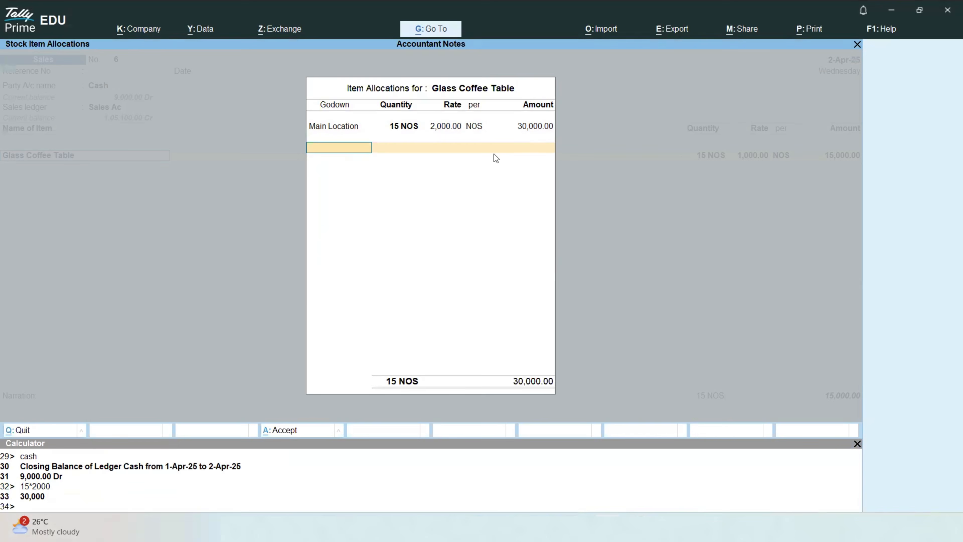
# - Complete the Glass Coffee Table line with 15 NOS at a rate of 2,000.00
pyautogui.press('Return')
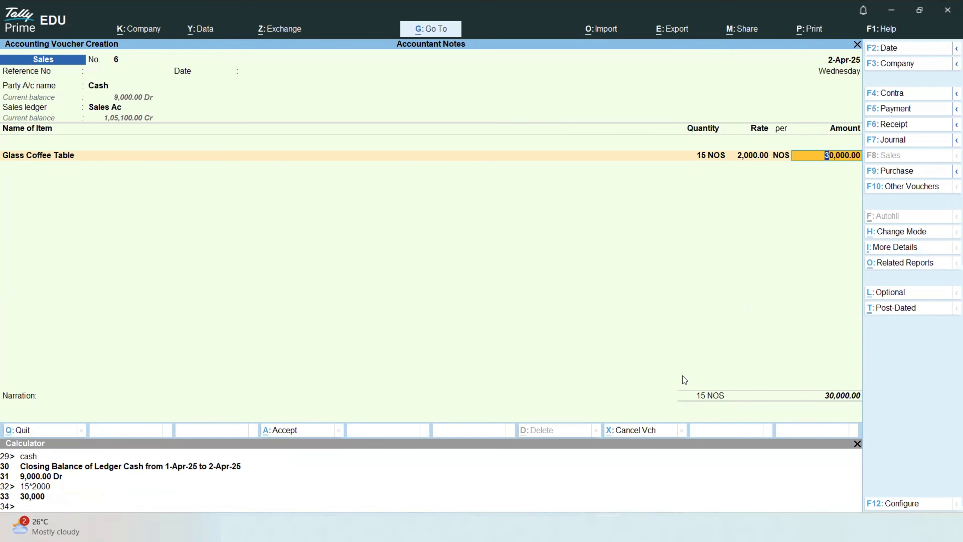
pyautogui.press('Return')
pyautogui.press('Return')
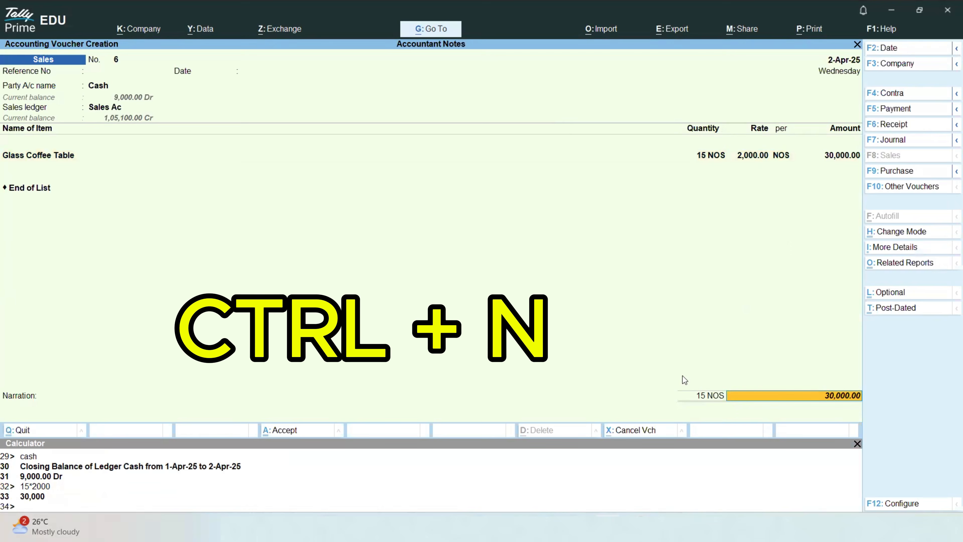
# - Close the calculator and quit the sales voucher without saving it
pyautogui.hotkey('ctrl', 'n')
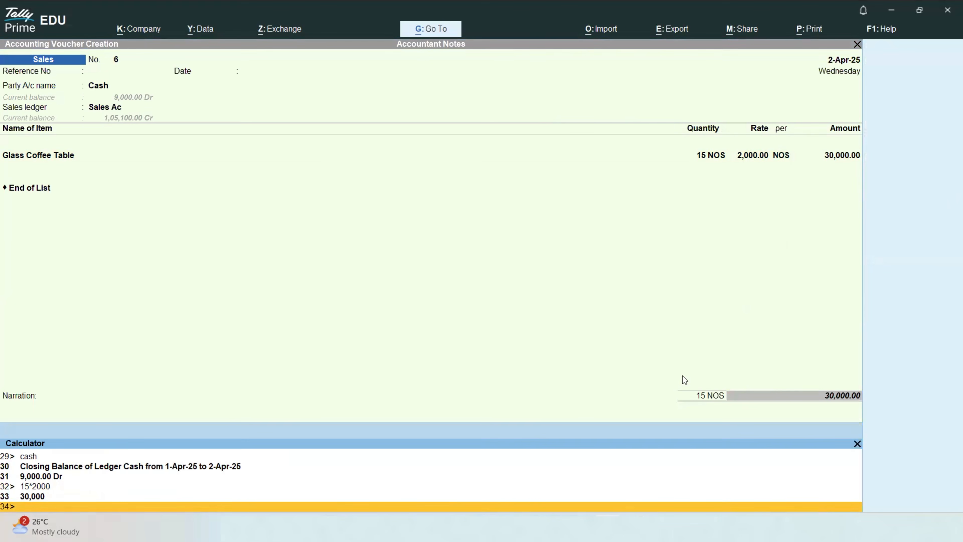
pyautogui.hotkey('ctrl', 'n')
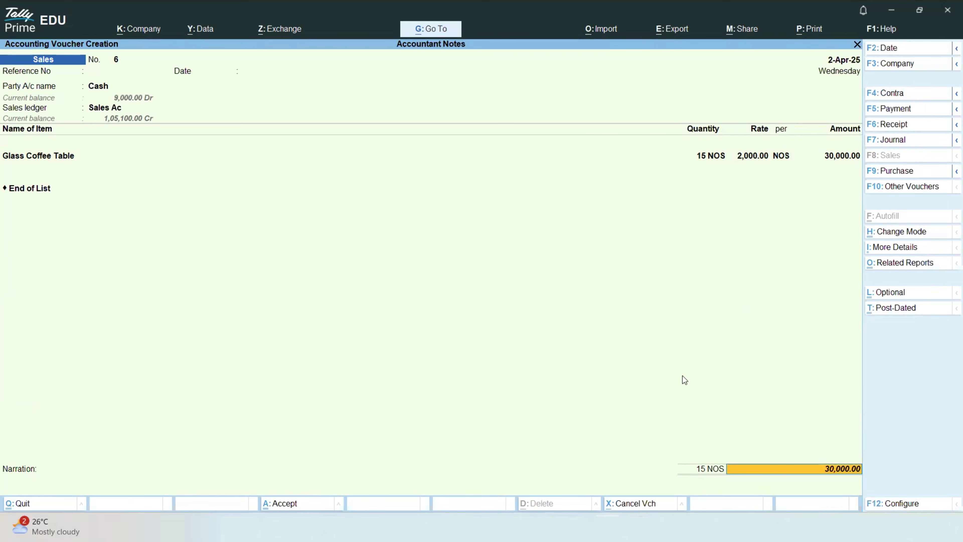
pyautogui.press('Escape')
pyautogui.press('Return')
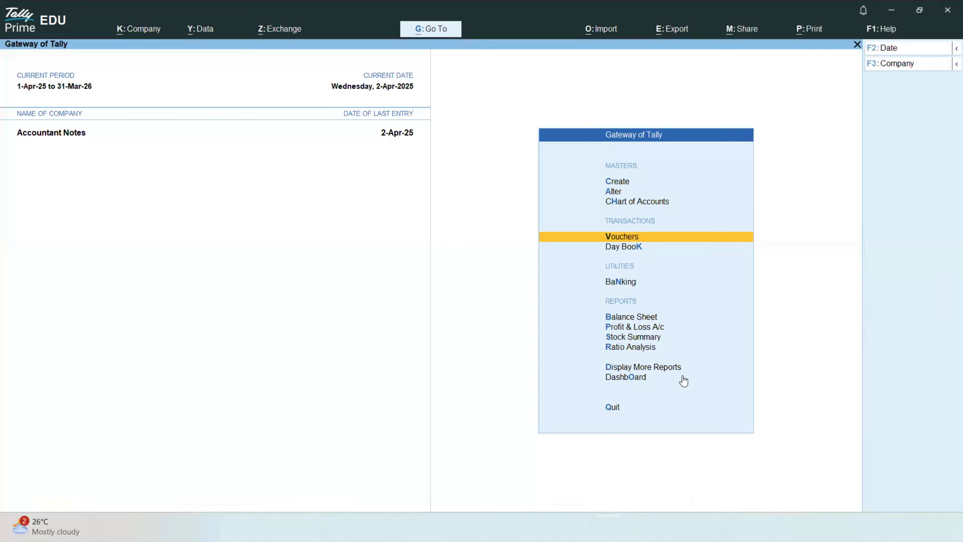
# - Open the Balance Sheet and expand it to the detailed view
pyautogui.press('b')
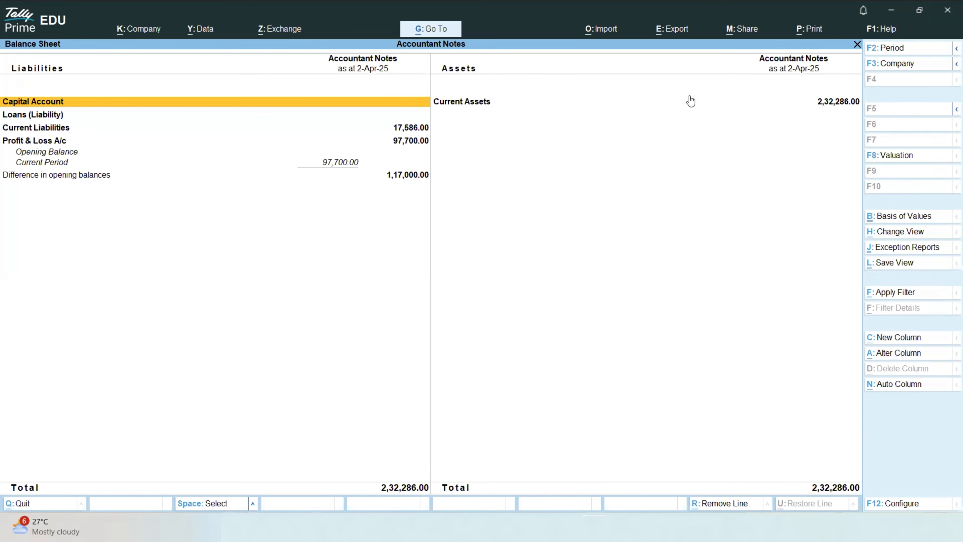
pyautogui.hotkey('alt', 'F5')
pyautogui.hotkey('alt', 'F5')
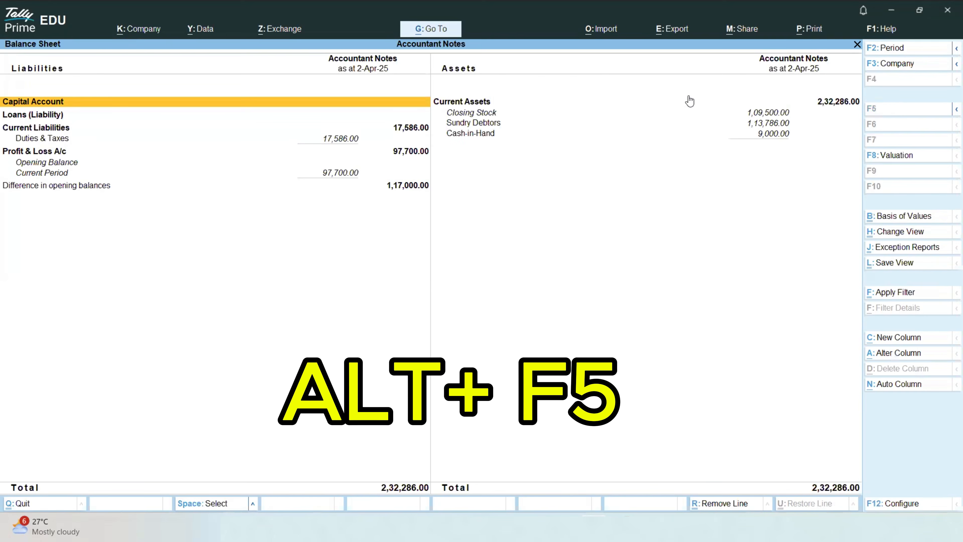
# - Go through the liability and current asset lines of the detailed Balance Sheet and close the report
pyautogui.press('Down')
pyautogui.press('Down')
pyautogui.press('Down')
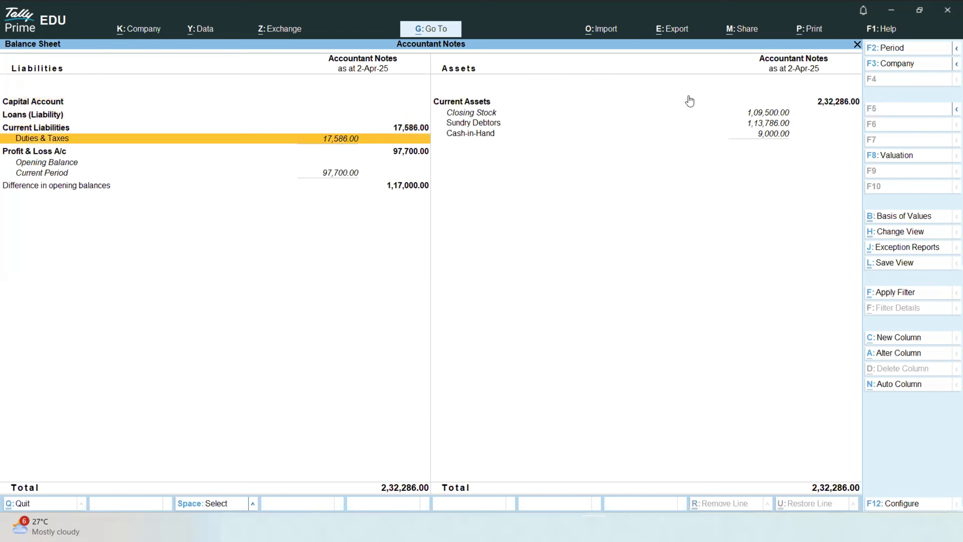
pyautogui.press('Up')
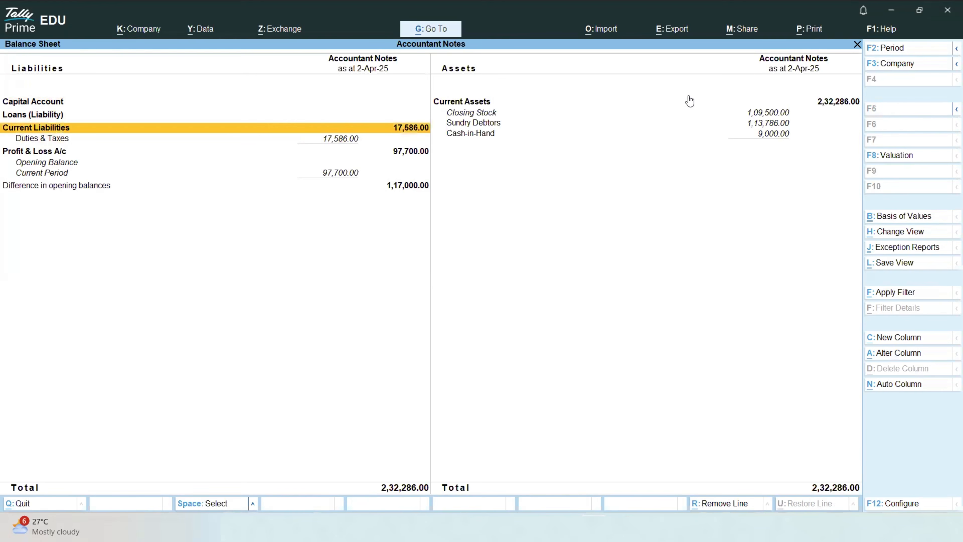
pyautogui.press('Down')
pyautogui.press('Down')
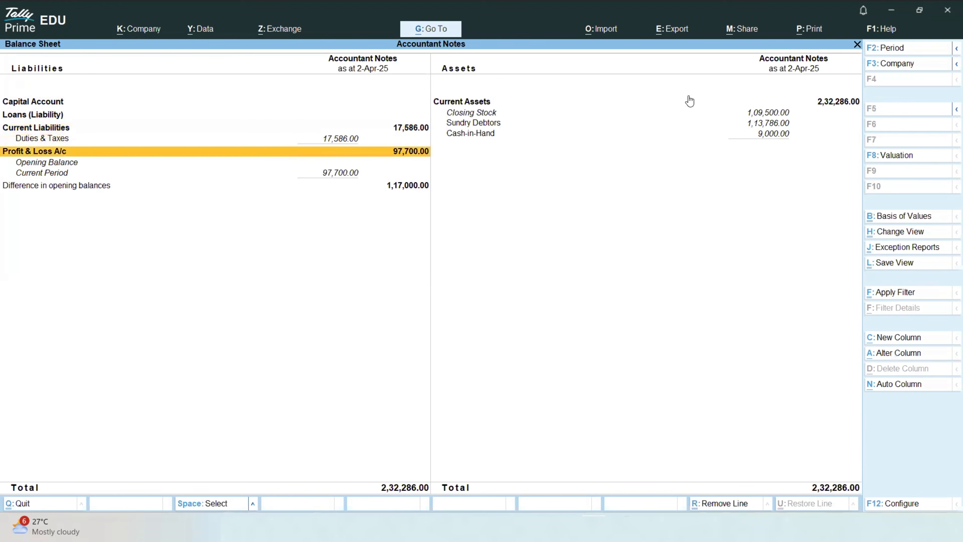
pyautogui.press('Right')
pyautogui.press('Up')
pyautogui.press('Up')
pyautogui.press('Up')
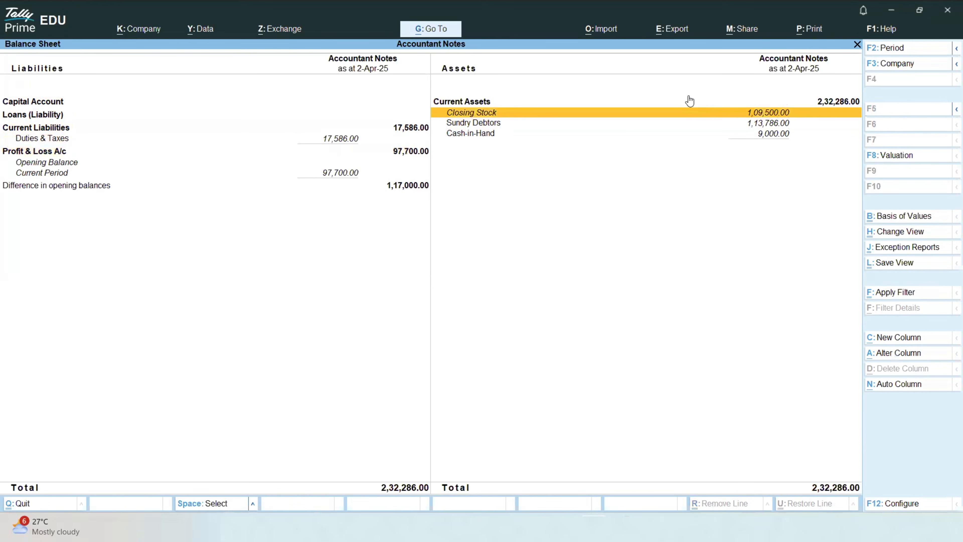
pyautogui.press('Down')
pyautogui.press('Down')
pyautogui.press('Escape')
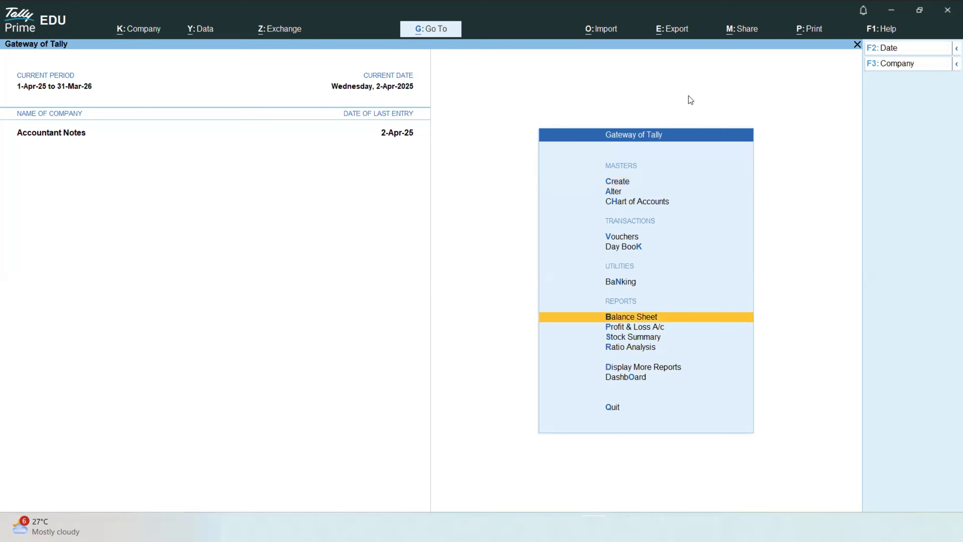
# - View the Profit & Loss A/c in detail down to the Purchase Ac line and close the report
pyautogui.press('Down')
pyautogui.press('Return')
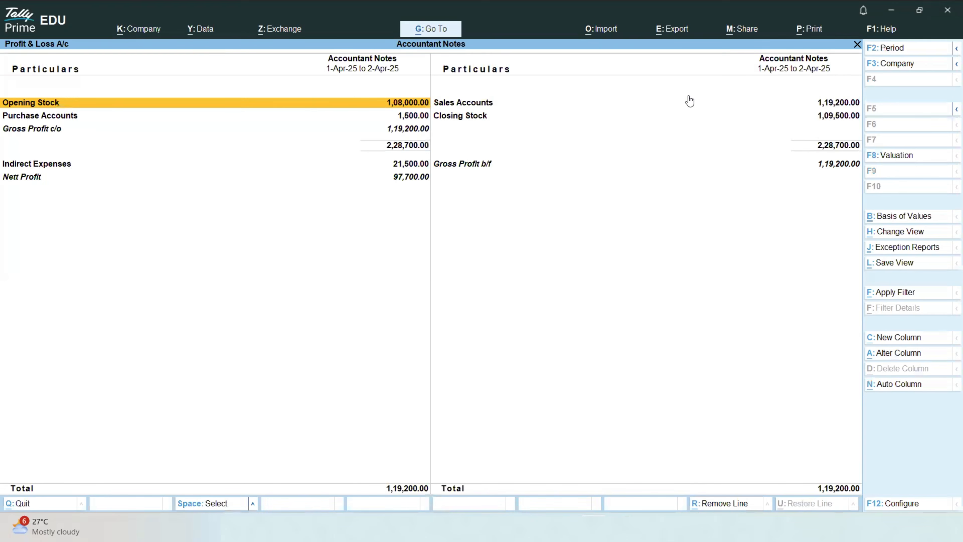
pyautogui.hotkey('alt', 'F5')
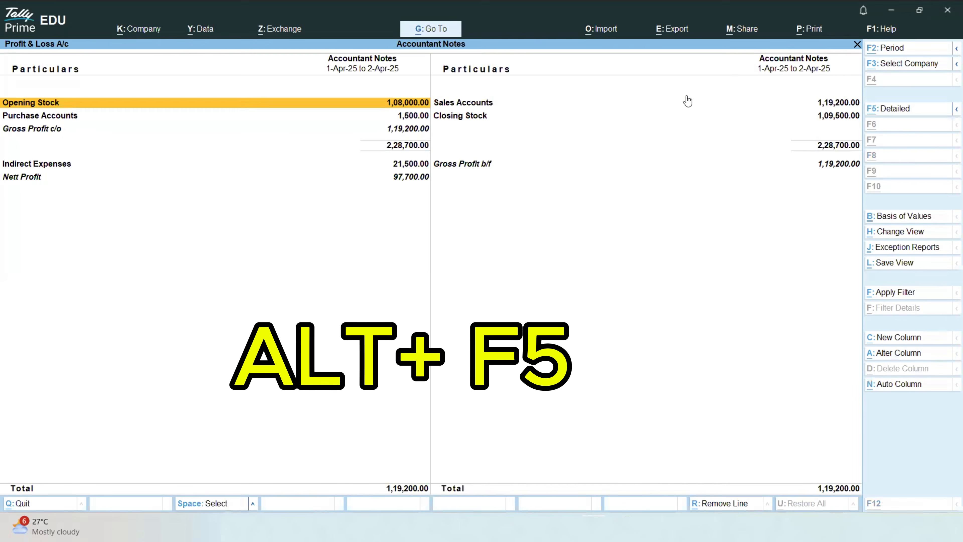
pyautogui.hotkey('alt', 'F5')
pyautogui.press('Down')
pyautogui.press('Down')
pyautogui.press('Down')
pyautogui.press('Down')
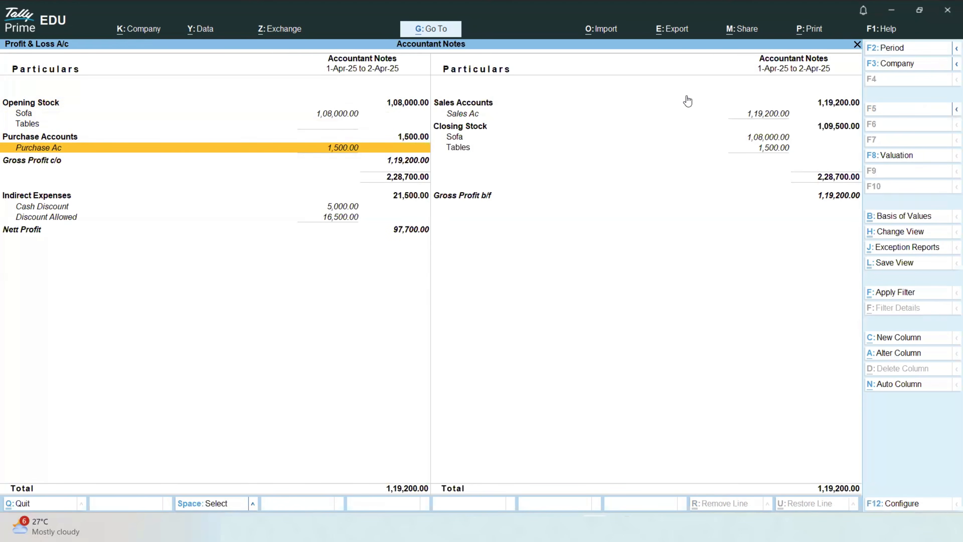
pyautogui.press('Escape')
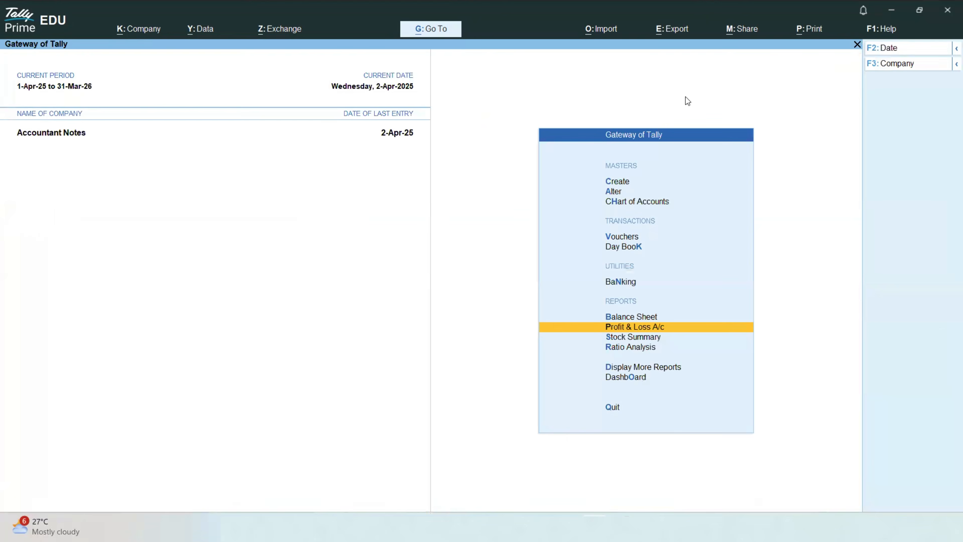
# - Open the Day Book from the Gateway of Tally
pyautogui.press('Escape')
pyautogui.press('n')
pyautogui.press('k')
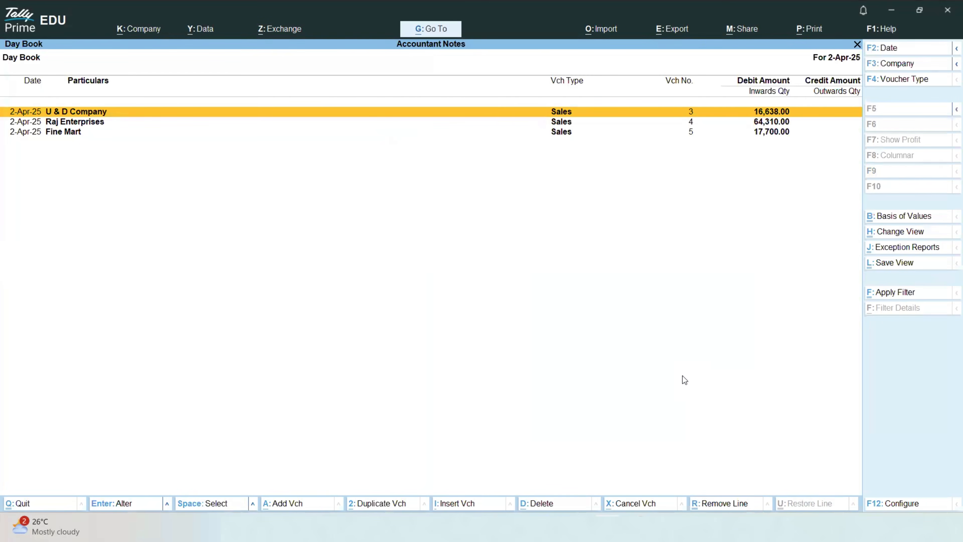
# - Hide the U & D Company and Raj Enterprises entries in the Day Book and restore them
pyautogui.press('Down')
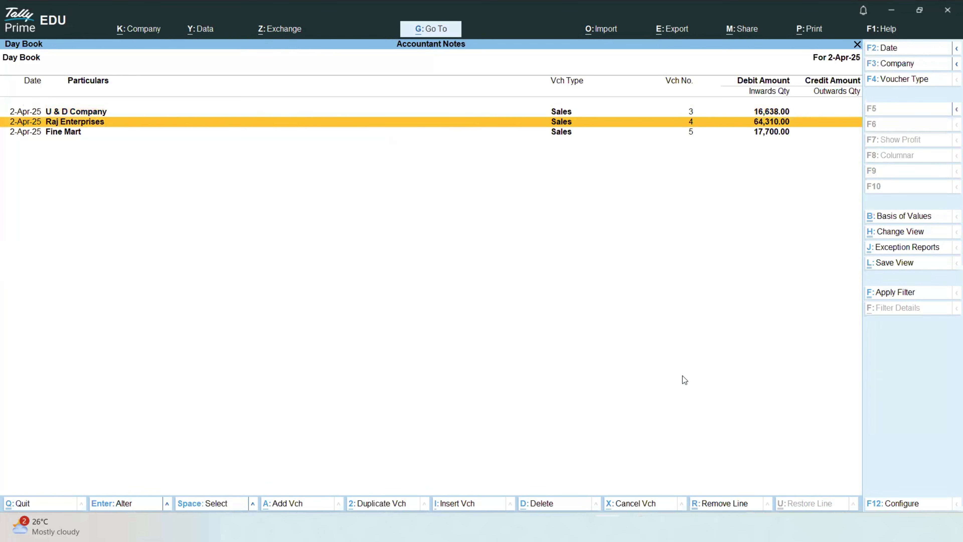
pyautogui.press('Up')
pyautogui.press('Down')
pyautogui.press('Up')
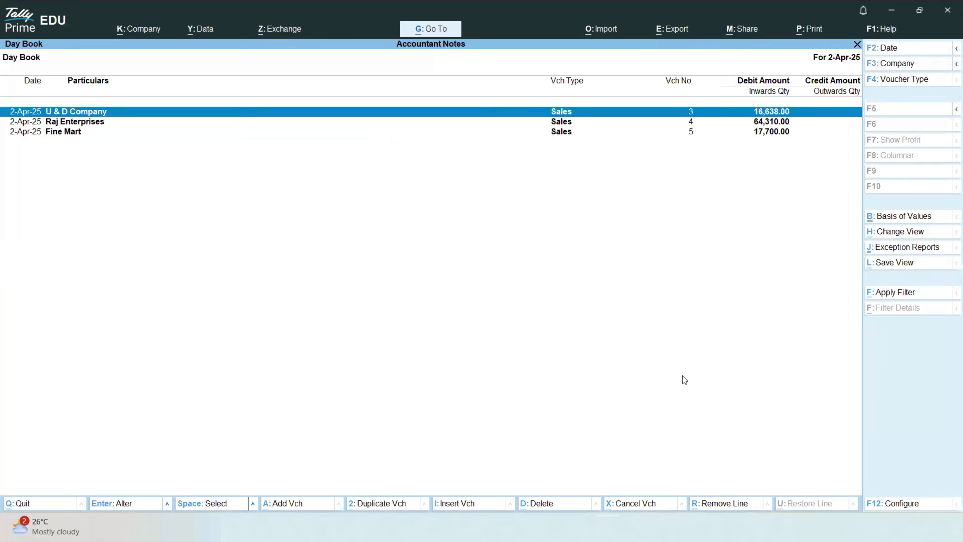
pyautogui.press('space')
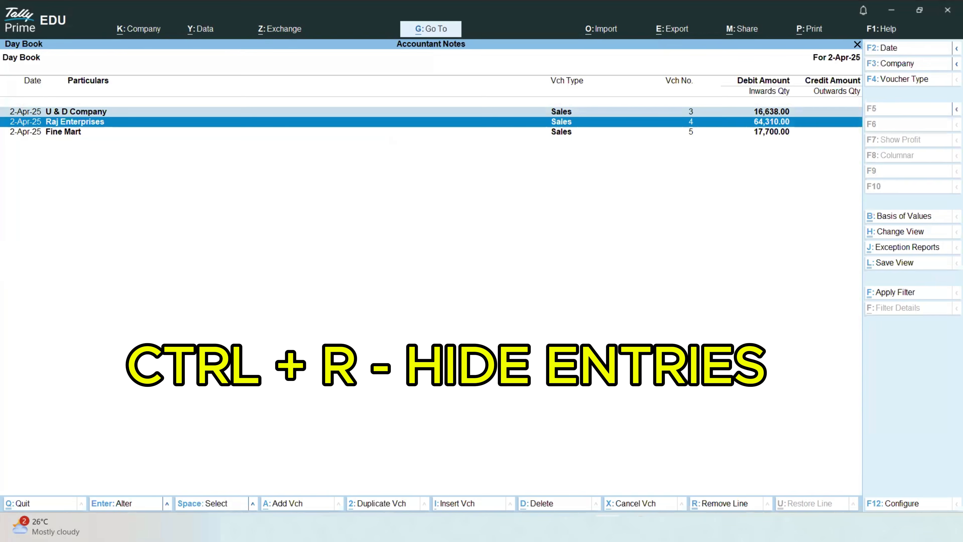
pyautogui.hotkey('ctrl', 'r')
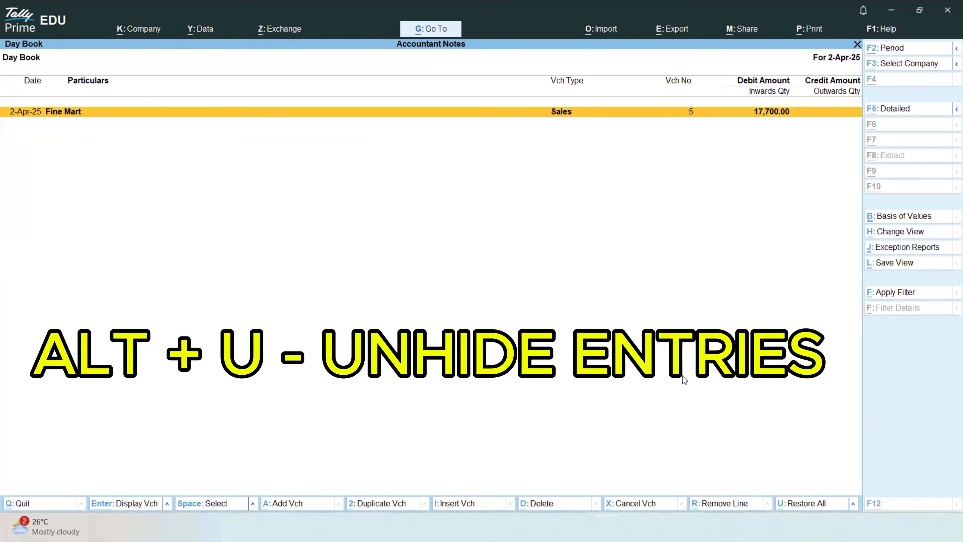
pyautogui.hotkey('alt', 'u')
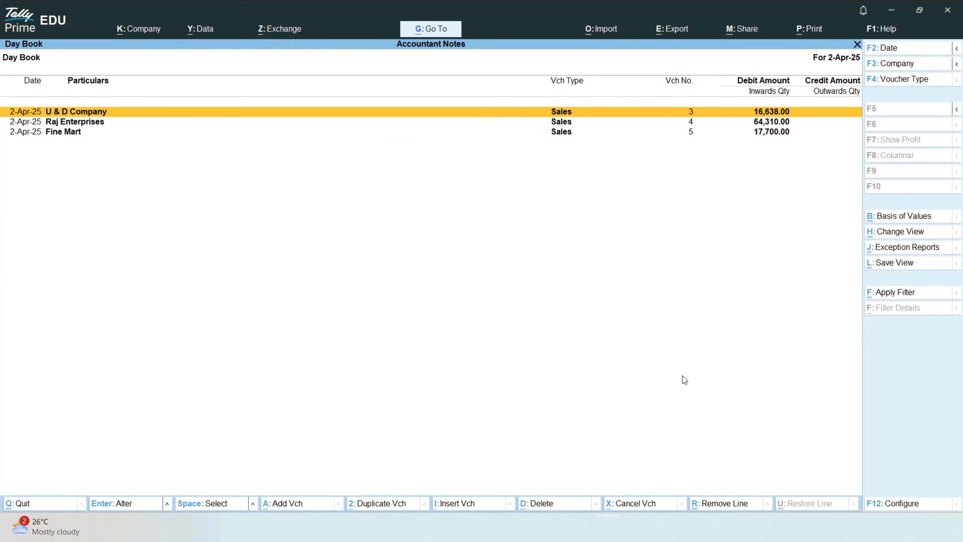
# - Duplicate the U & D Company sales voucher and change the duplicate's party account to Fine Mart
pyautogui.hotkey('alt', '2')
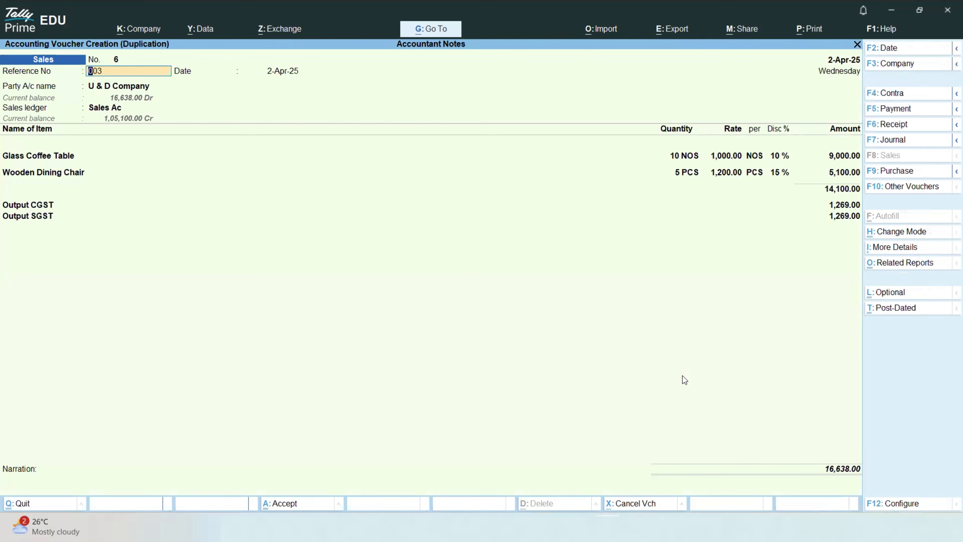
pyautogui.press('Return')
pyautogui.press('Return')
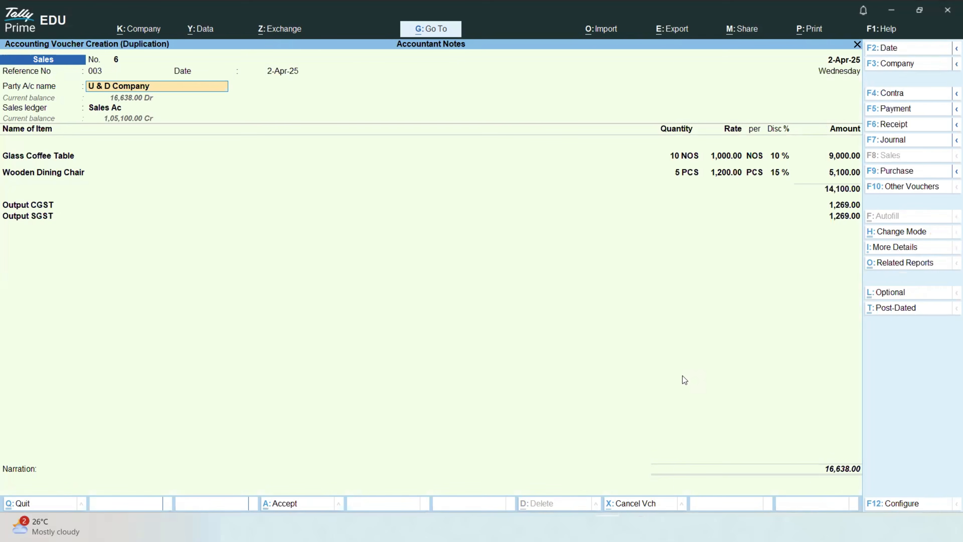
pyautogui.press('BackSpace')
pyautogui.press('Down')
pyautogui.press('Down')
pyautogui.press('Return')
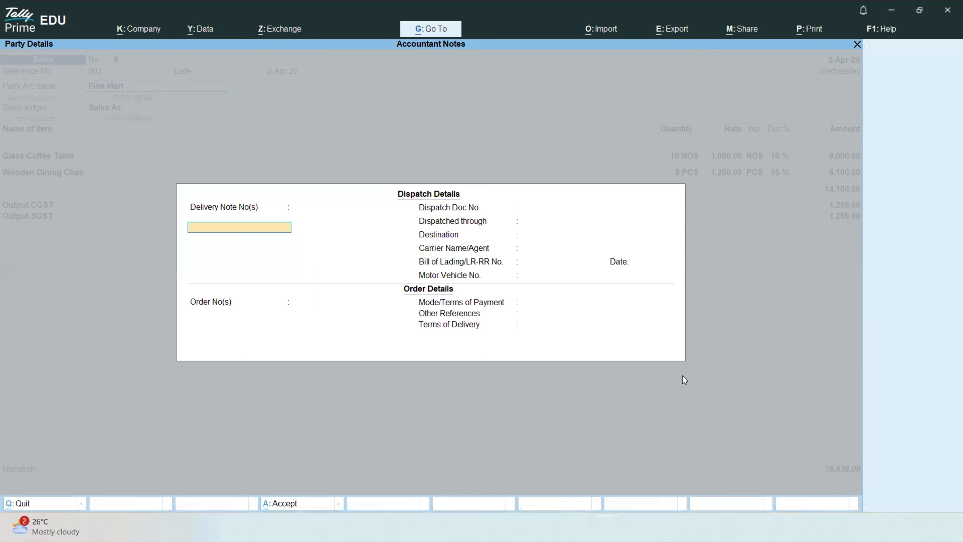
# - Accept the blank dispatch and order details and save the duplicated voucher with Sales Ac as sales ledger
pyautogui.press('Return')
pyautogui.press('Return')
pyautogui.press('Return')
pyautogui.hotkey('ctrl', 'a')
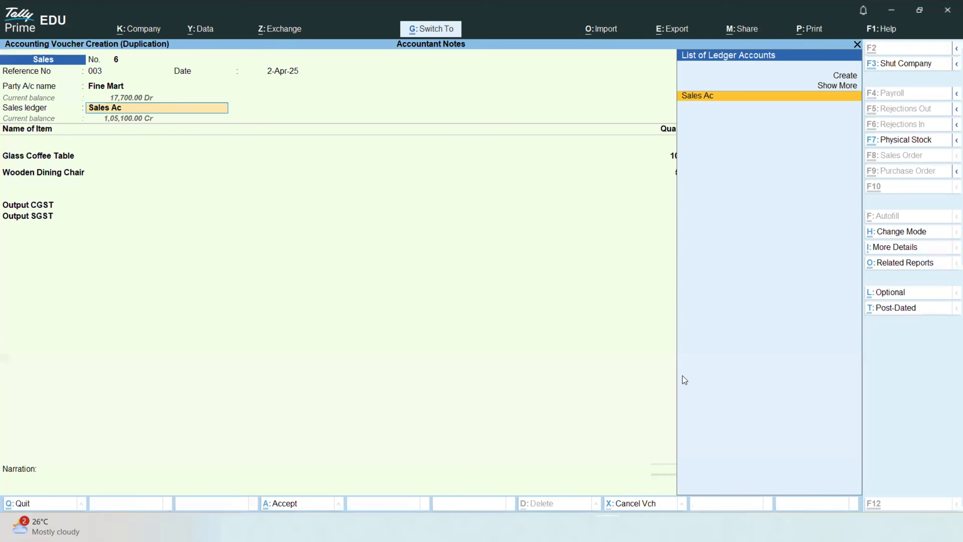
pyautogui.hotkey('ctrl', 'a')
# - Open a duplicate of the last Fine Mart sales voucher in the Day Book and quit it without saving
pyautogui.press('Down')
pyautogui.press('Down')
pyautogui.press('Down')
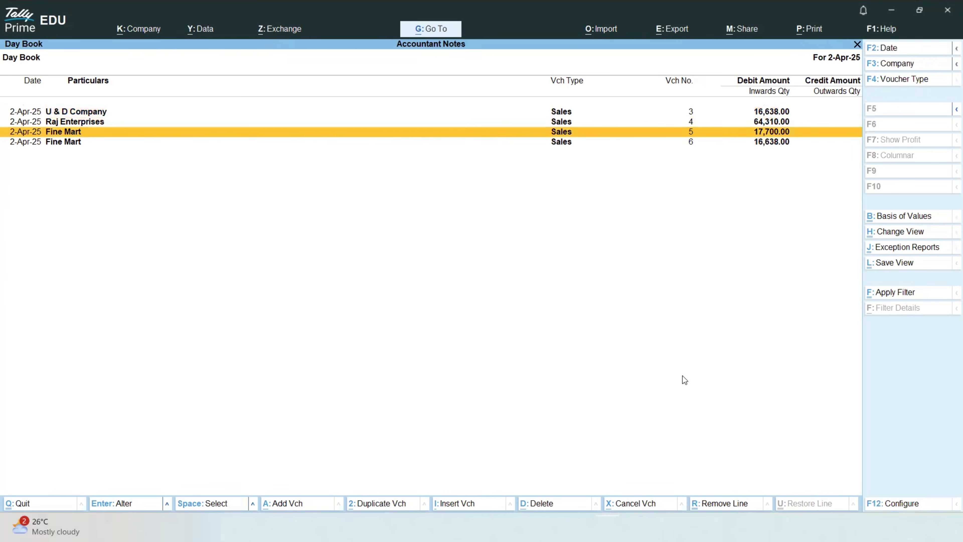
pyautogui.press('Up')
pyautogui.press('Down')
pyautogui.press('Up')
pyautogui.press('Down')
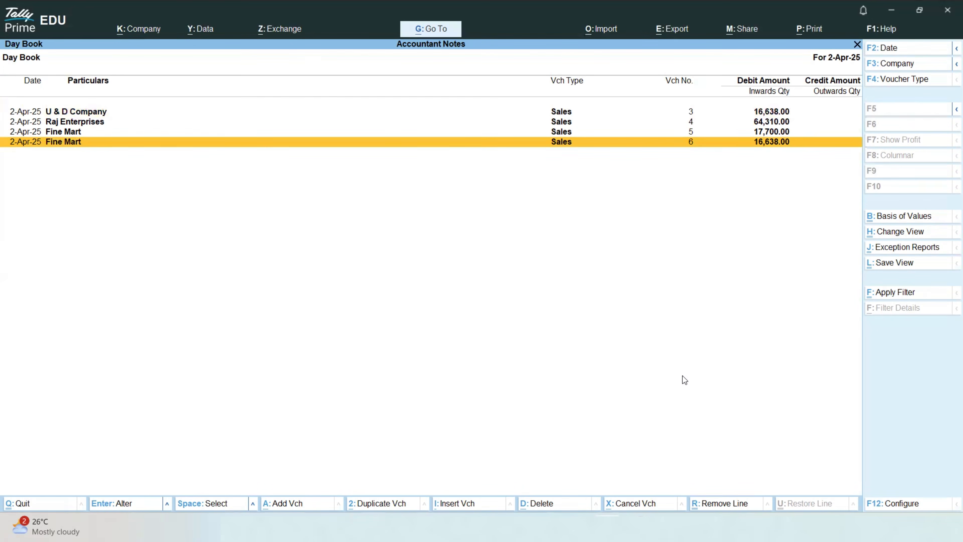
pyautogui.hotkey('alt', '2')
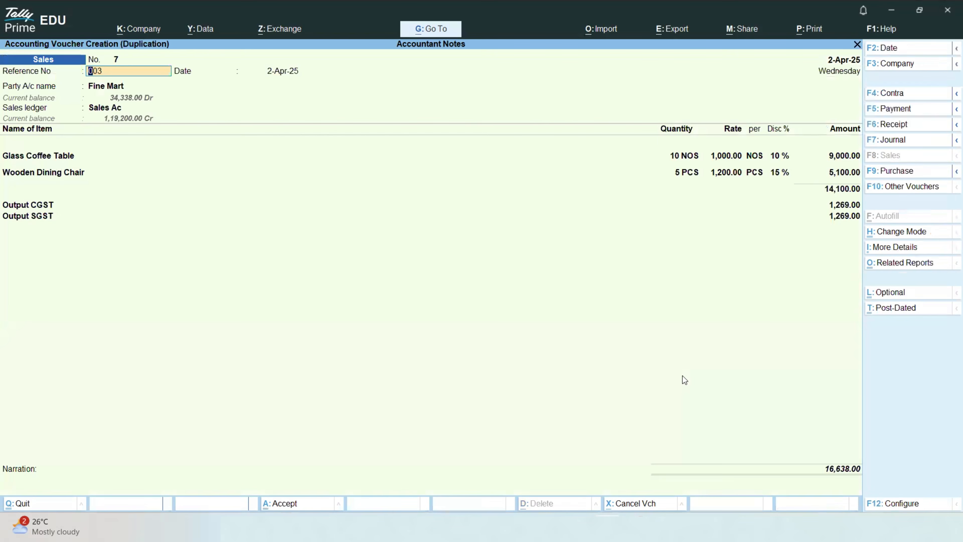
pyautogui.press('Escape')
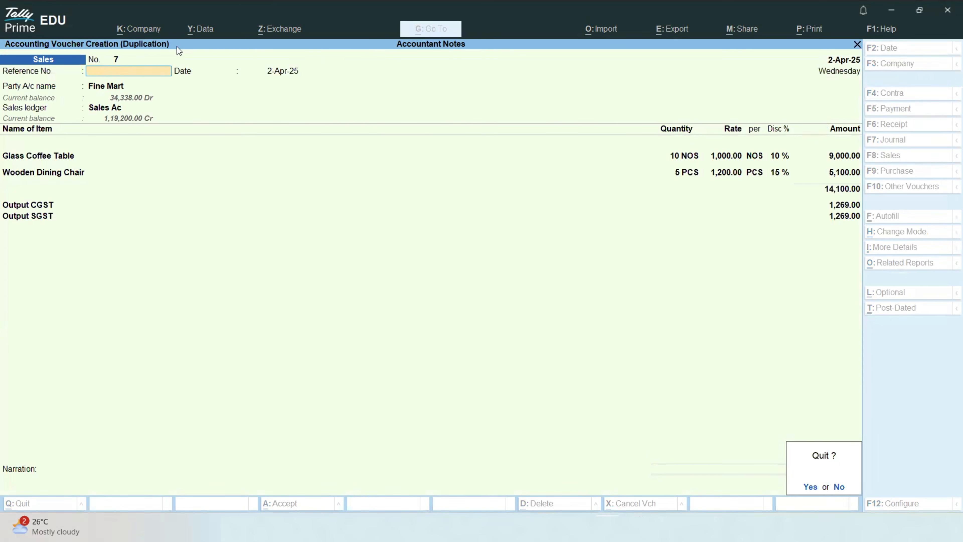
pyautogui.press('y')
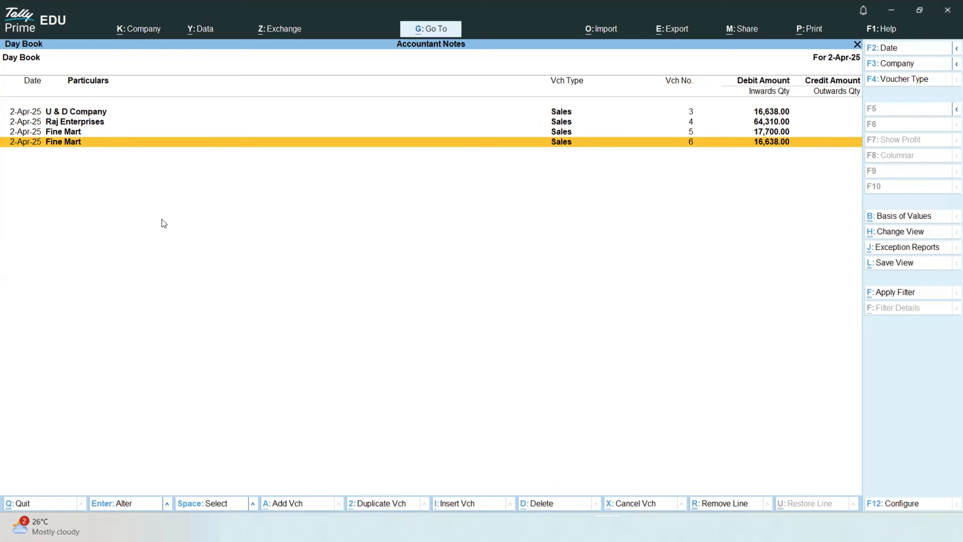
# - Start deleting and then cancelling the last Fine Mart voucher from the Day Book, declining both actions
pyautogui.hotkey('alt', 'd')
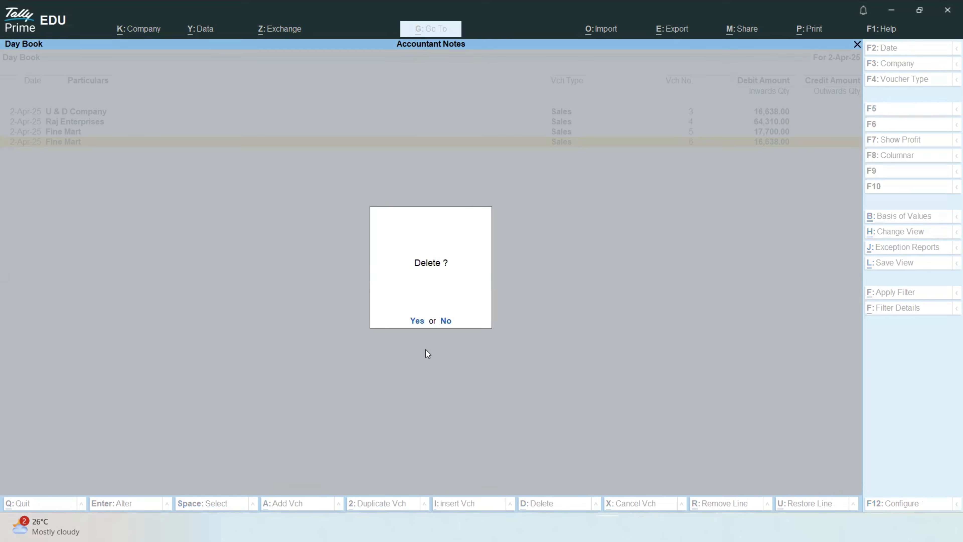
pyautogui.press('n')
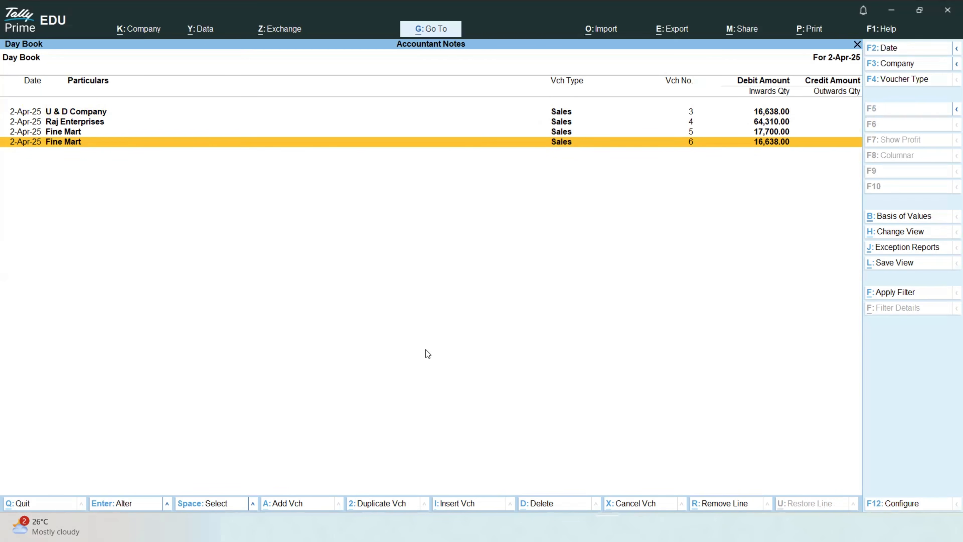
pyautogui.press('Up')
pyautogui.press('Down')
pyautogui.hotkey('alt', 'x')
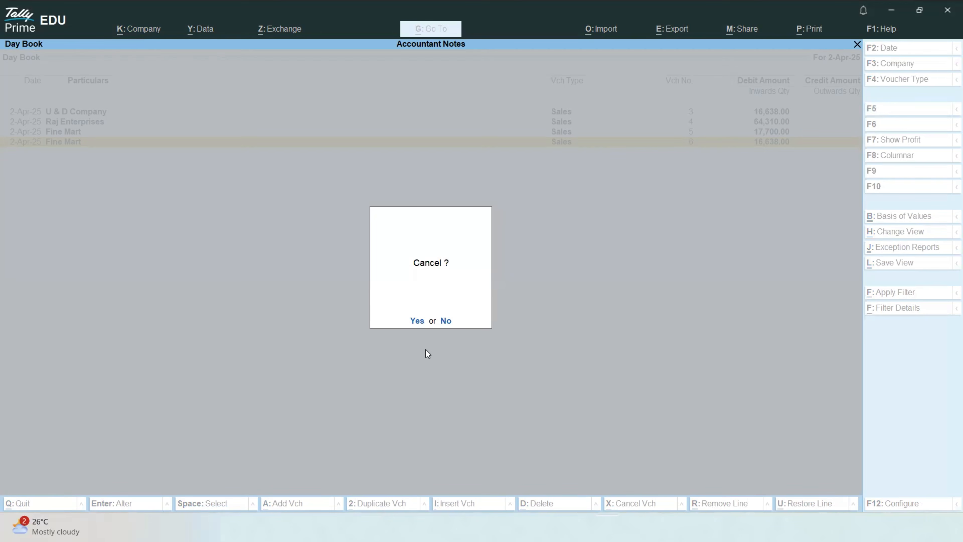
pyautogui.press('Escape')
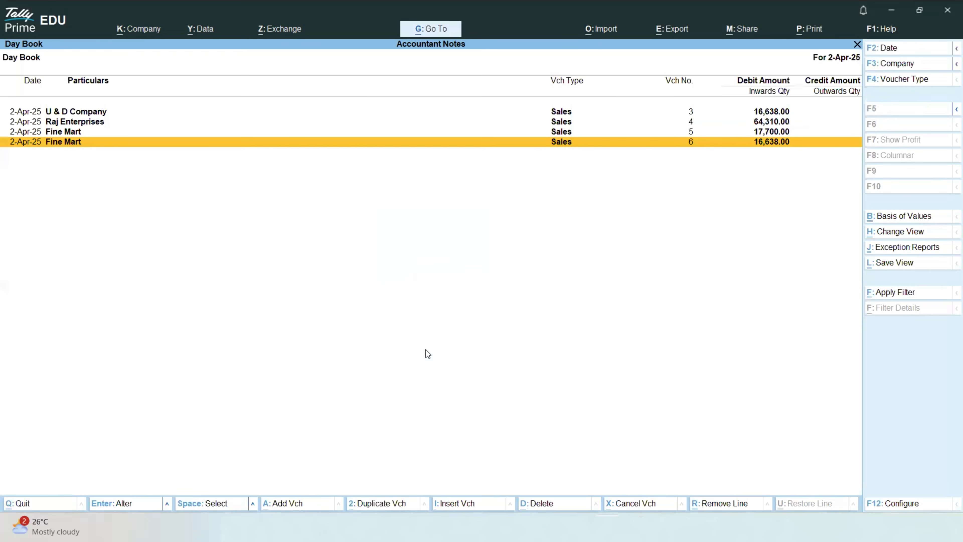
# - Open the last Fine Mart sales voucher, start its cancellation, decline it and quit the voucher
pyautogui.press('Return')
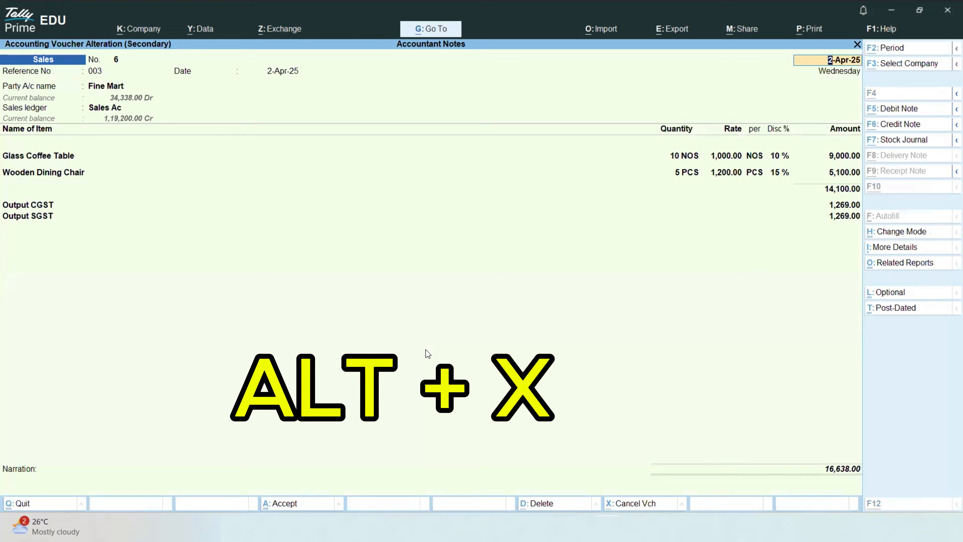
pyautogui.hotkey('alt', 'x')
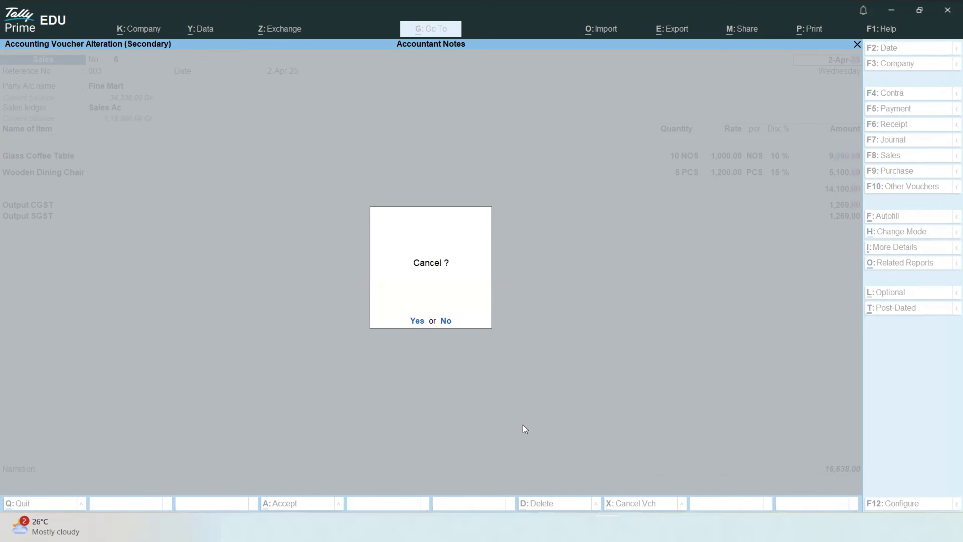
pyautogui.press('n')
pyautogui.press('Escape')
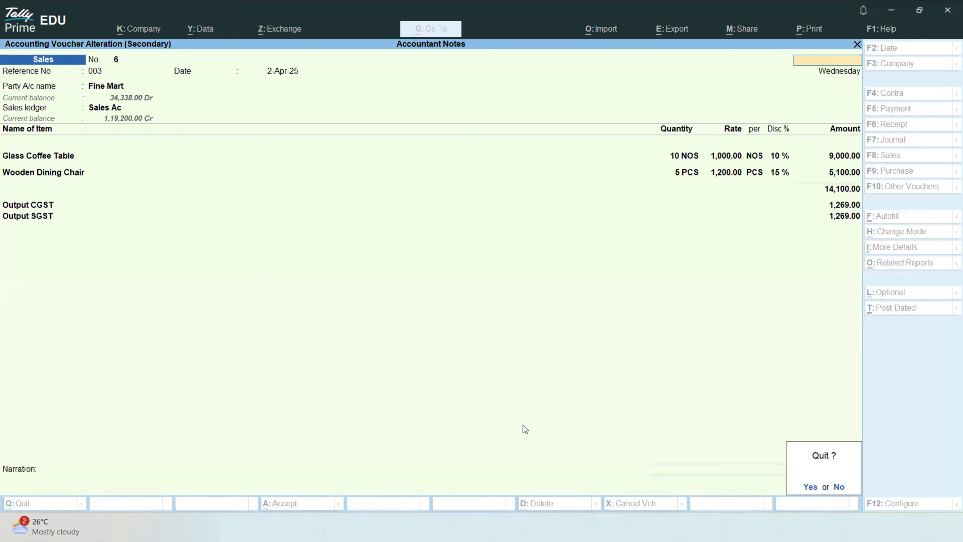
pyautogui.press('y')
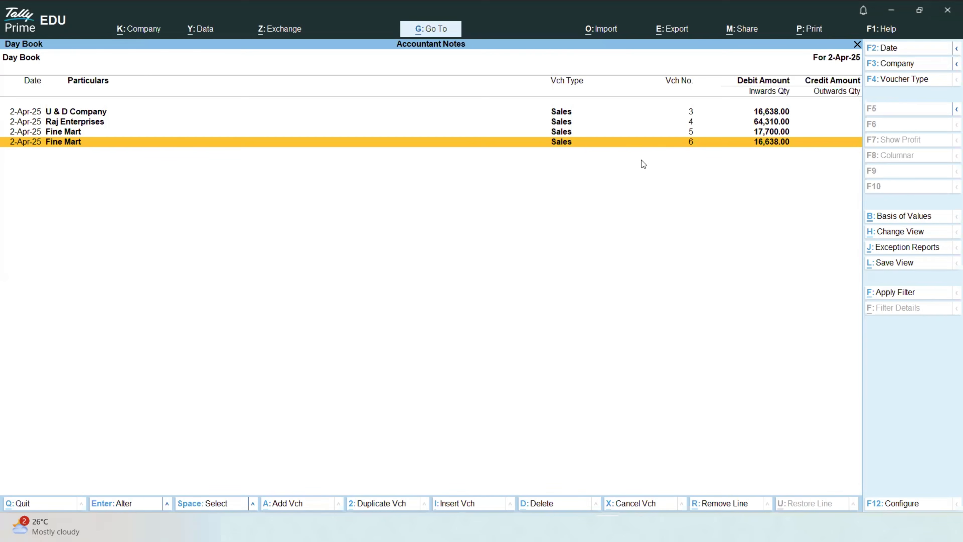
# - Return to the Gateway of Tally without quitting the program and view the Export and Share options
pyautogui.press('Escape')
pyautogui.press('Escape')
pyautogui.press('n')
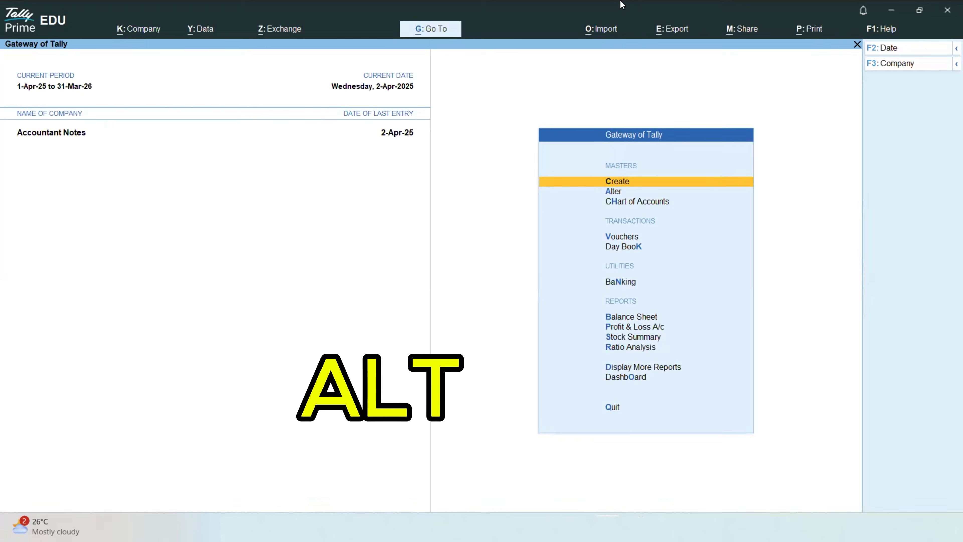
pyautogui.hotkey('alt', 'e')
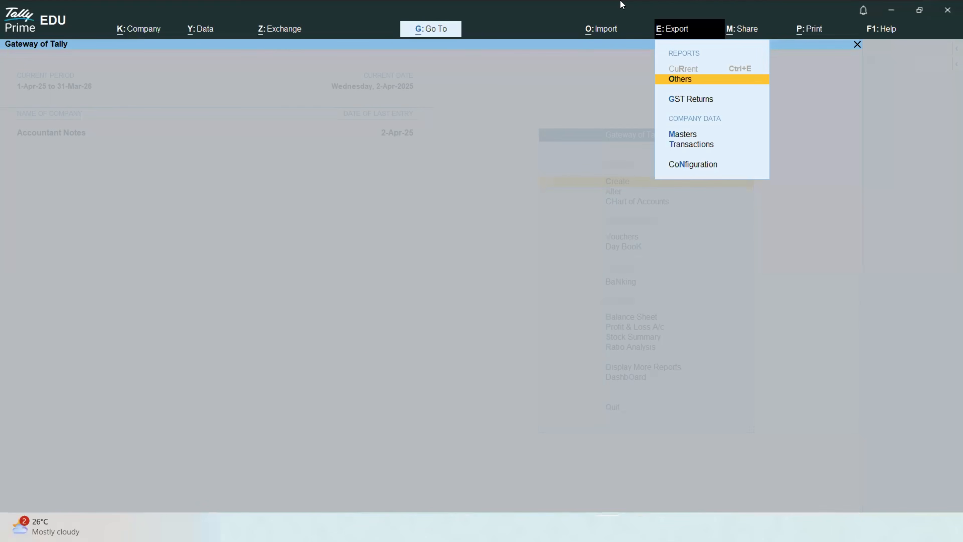
pyautogui.press('Escape')
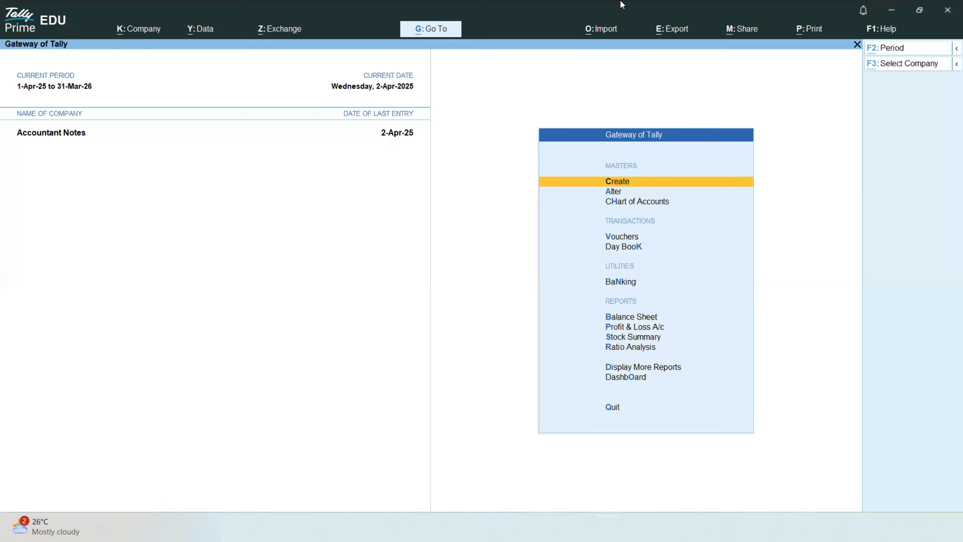
pyautogui.hotkey('alt', 'm')
pyautogui.press('Escape')
# - Open a new sales voucher in Item Invoice mode and view its list of additional details
pyautogui.press('v')
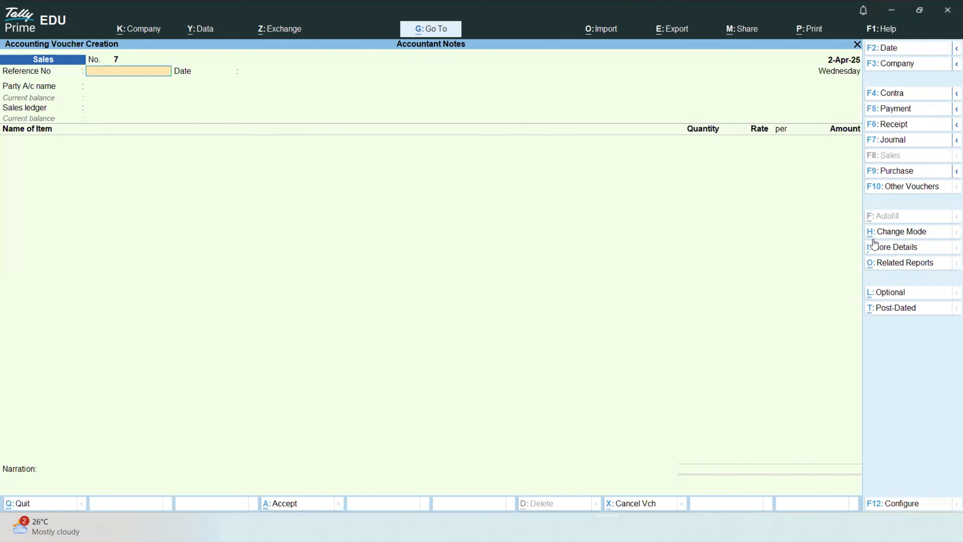
pyautogui.hotkey('ctrl', 'h')
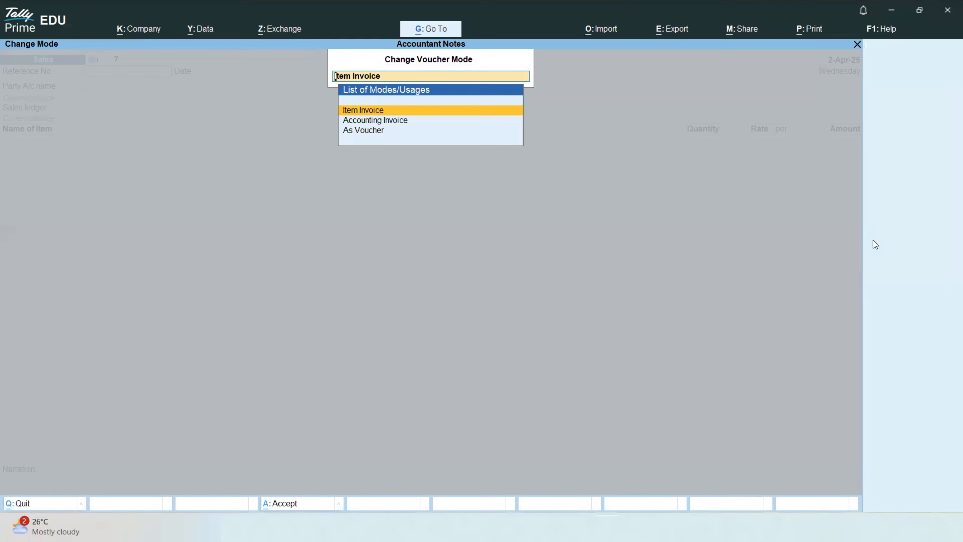
pyautogui.press('Return')
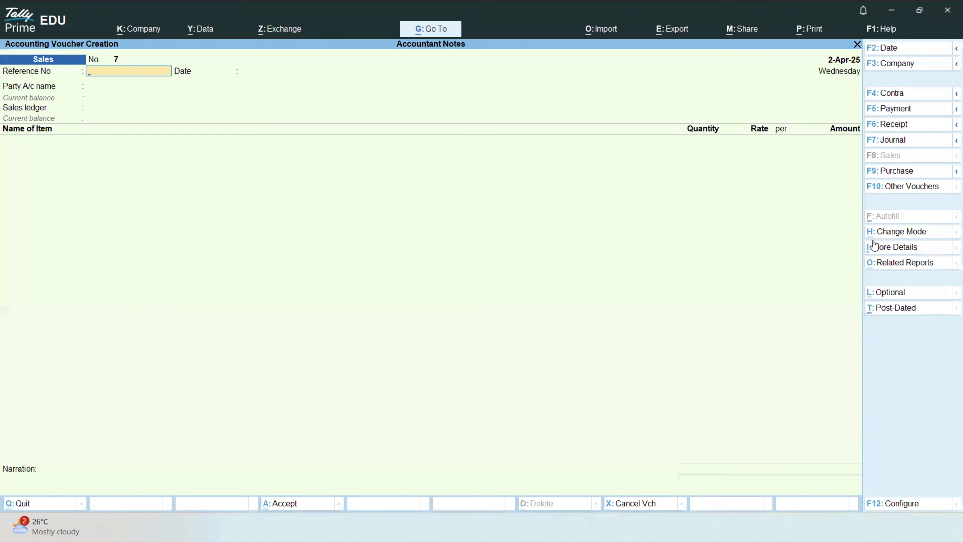
pyautogui.hotkey('ctrl', 'i')
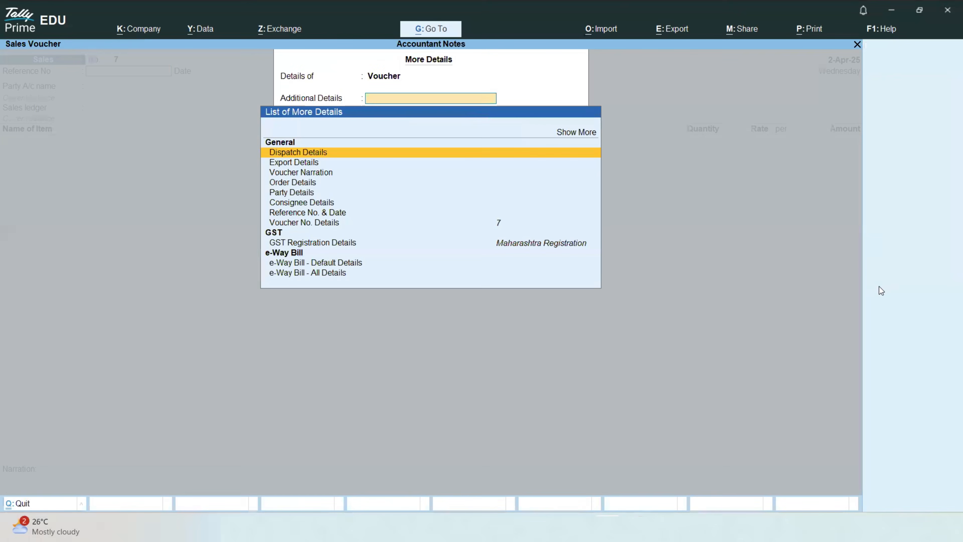
pyautogui.press('Escape')
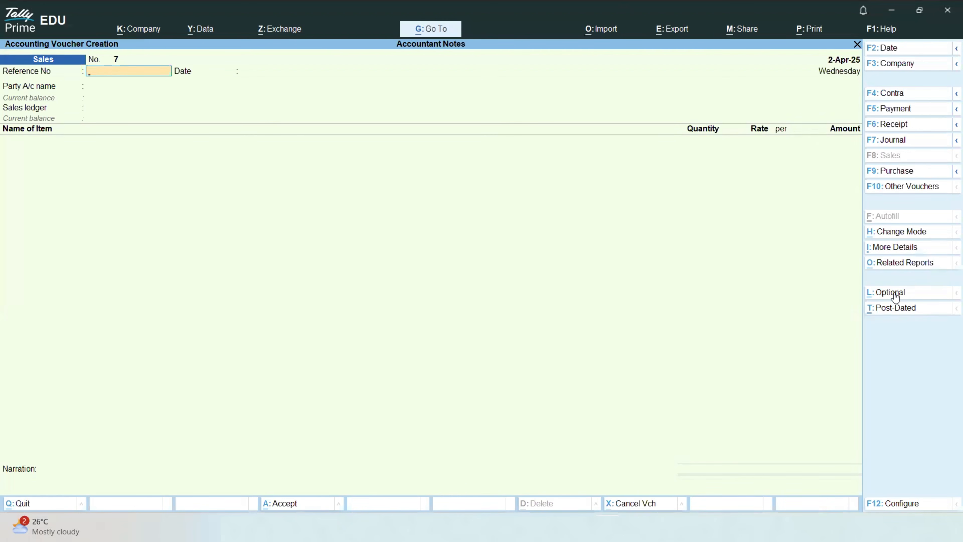
# - Toggle the new sales voucher's Optional status on and off, and quit the voucher without saving
pyautogui.click(895, 296)
pyautogui.hotkey('ctrl', 'l')
pyautogui.press('Escape')
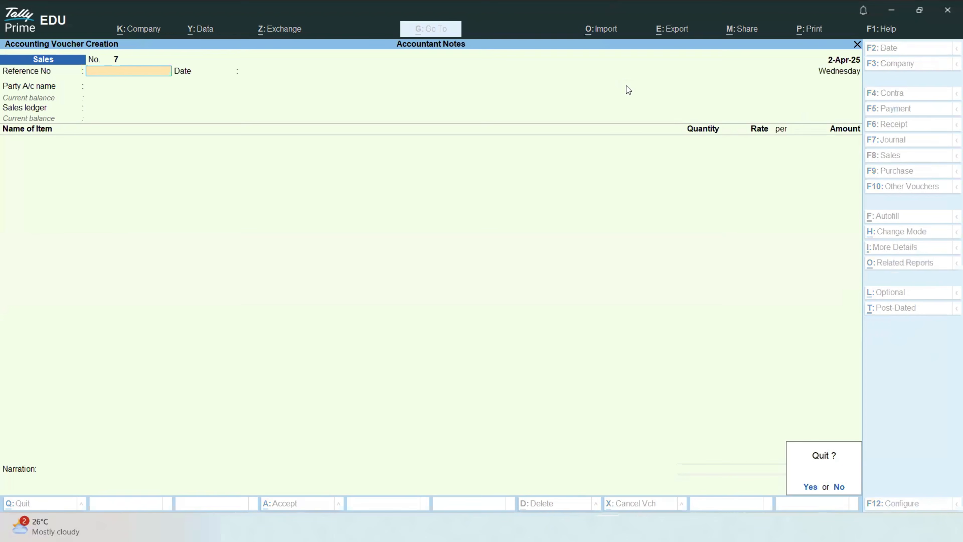
pyautogui.press('y')
# - Open the U & D Company sales voucher from the Day Book and show its detailed GST Tax Analysis
pyautogui.press('k')
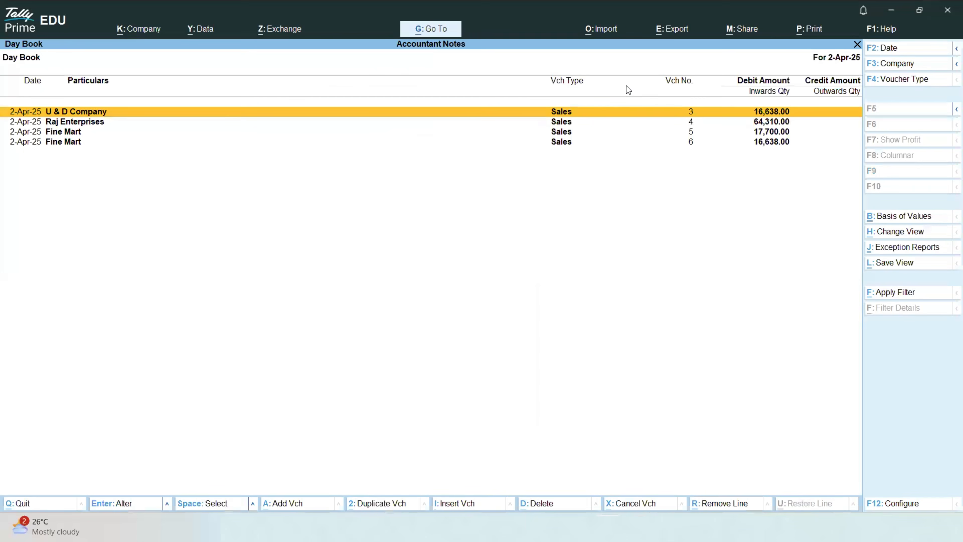
pyautogui.press('Return')
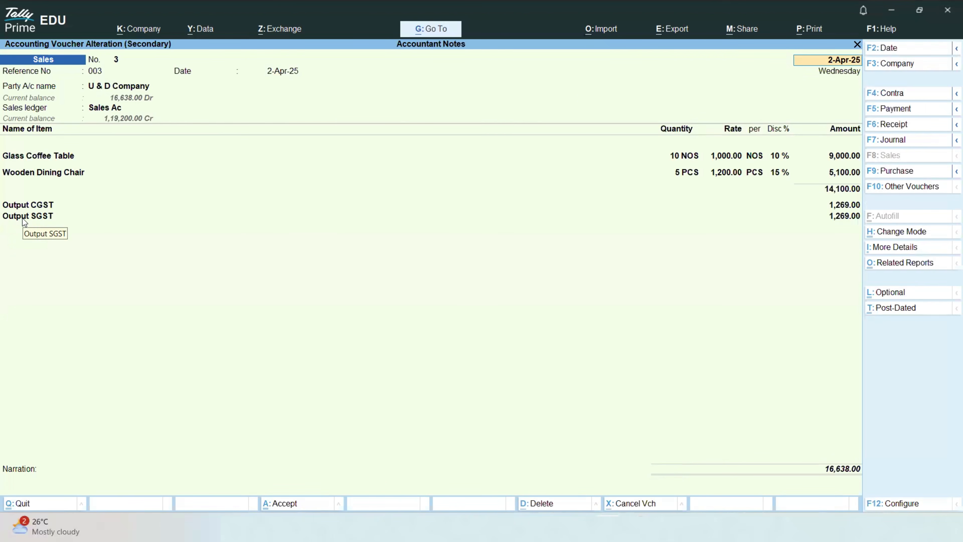
pyautogui.hotkey('alt', 'a')
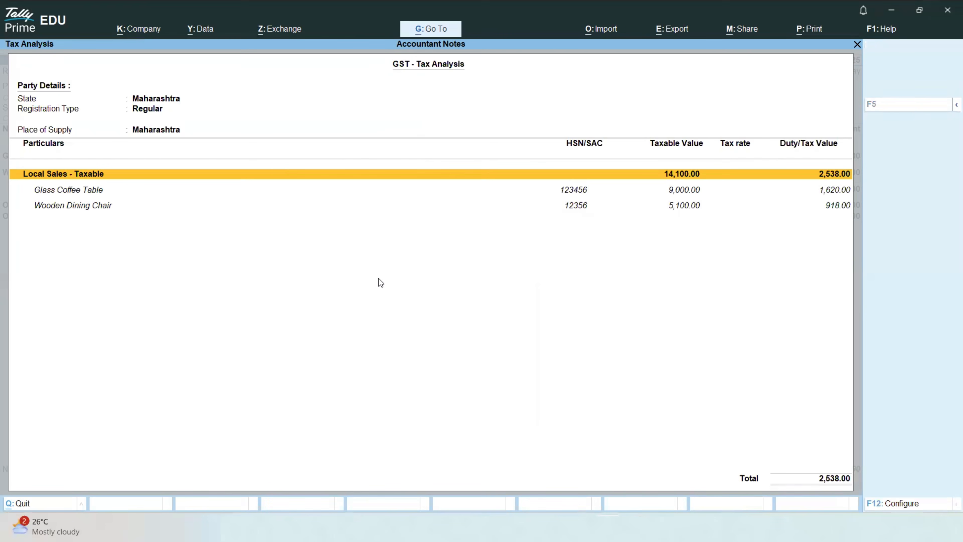
pyautogui.hotkey('alt', 'F5')
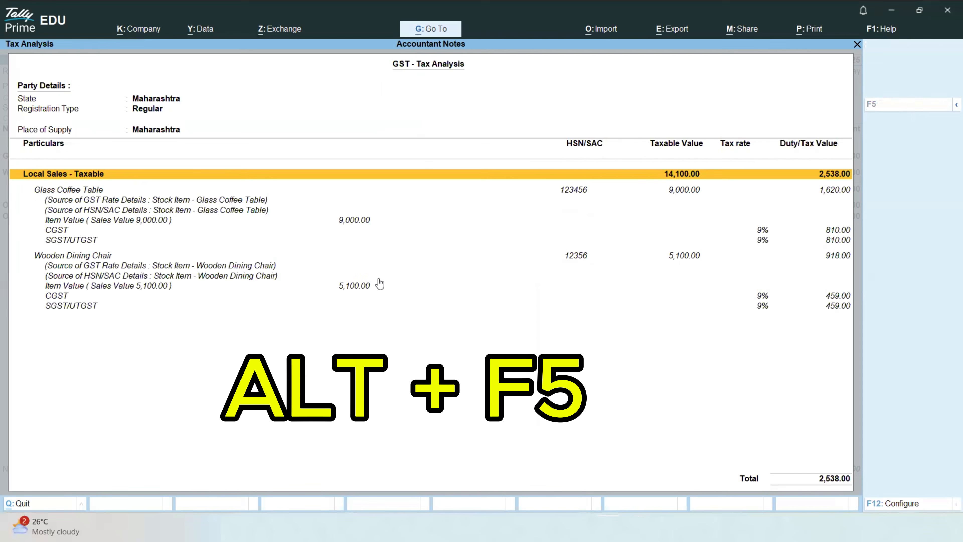
# - Examine the CGST and SGST breakdown for Glass Coffee Table and Wooden Dining Chair in the tax analysis
pyautogui.press('Down')
pyautogui.press('Down')
pyautogui.press('Down')
pyautogui.press('Down')
pyautogui.press('Down')
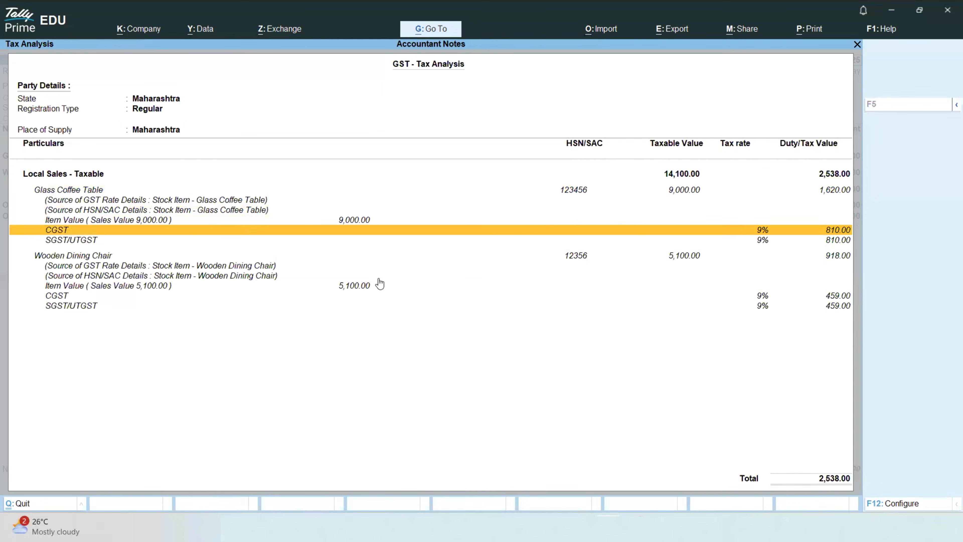
pyautogui.press('Down')
pyautogui.press('Down')
pyautogui.press('Down')
pyautogui.press('Down')
pyautogui.press('Down')
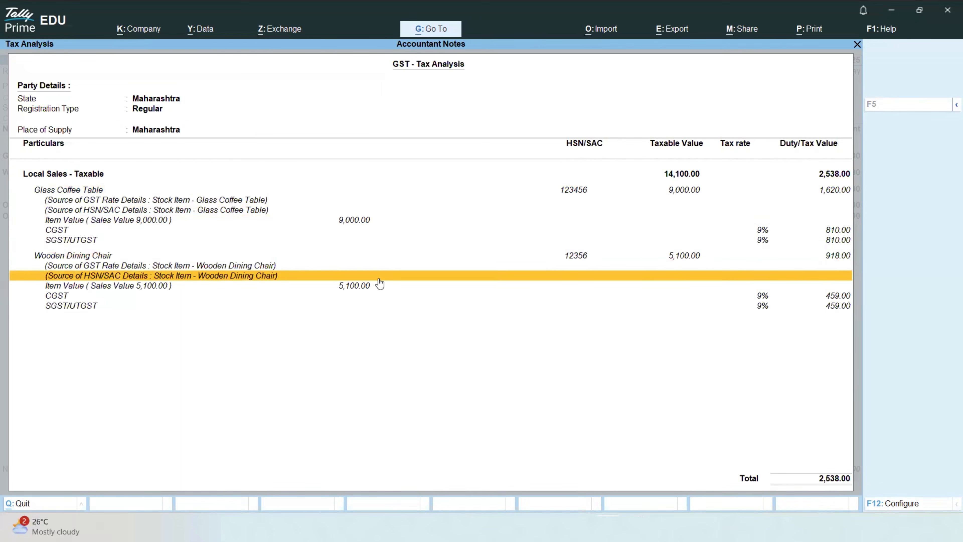
pyautogui.press('Up')
pyautogui.press('Up')
pyautogui.press('Up')
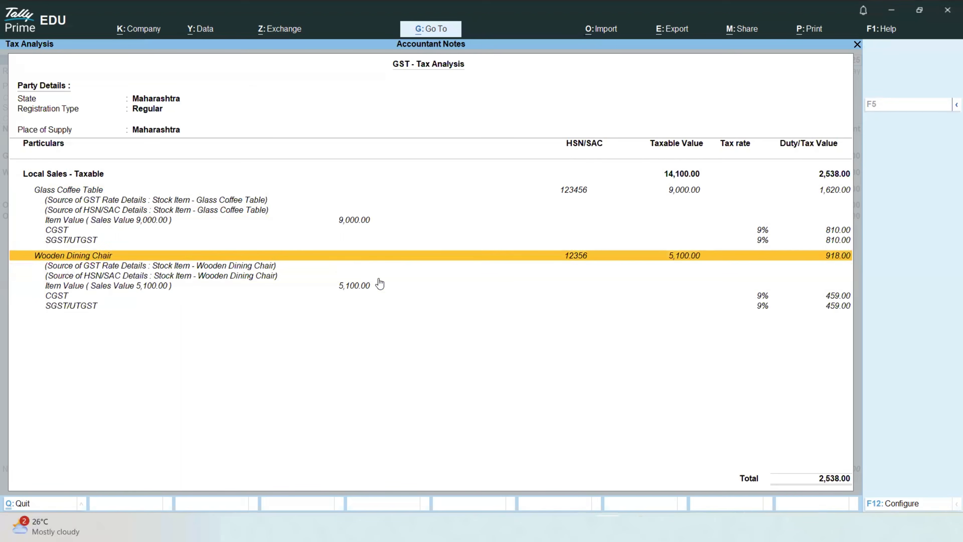
# - Switch the GST Tax Analysis to the condensed view and return to the sales voucher
pyautogui.click(952, 109)
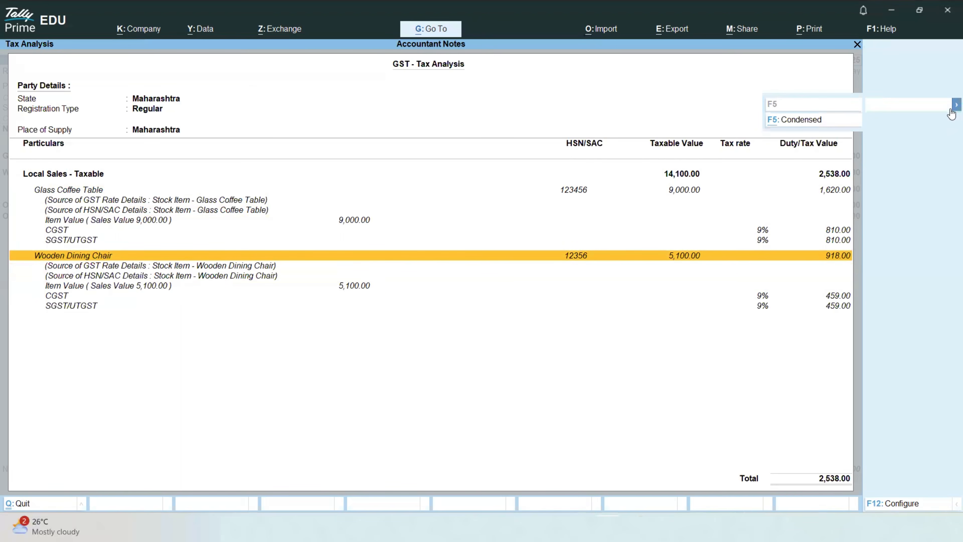
pyautogui.click(774, 124)
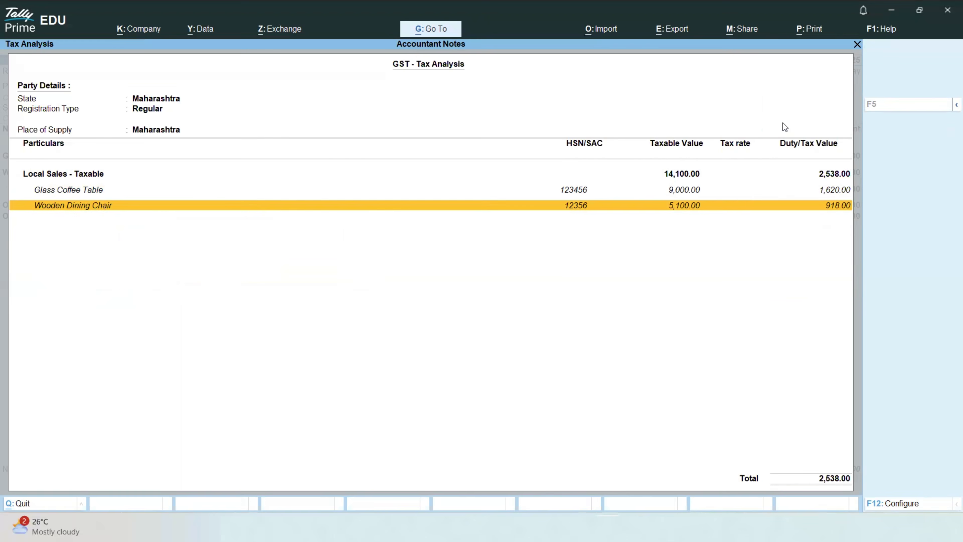
pyautogui.press('Return')
# - Remove the Output CGST line from the U & D Company sales voucher and add it again below Output SGST
pyautogui.click(37, 206)
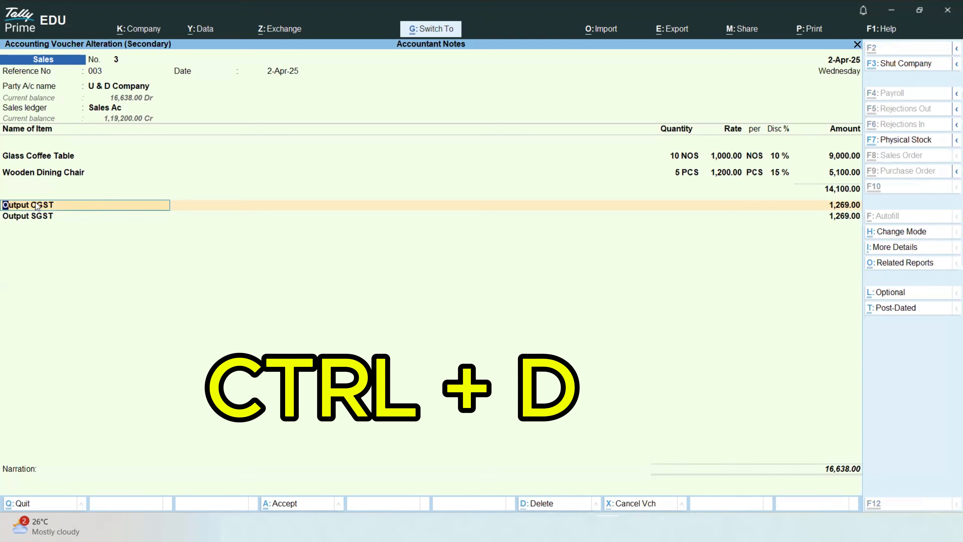
pyautogui.hotkey('ctrl', 'd')
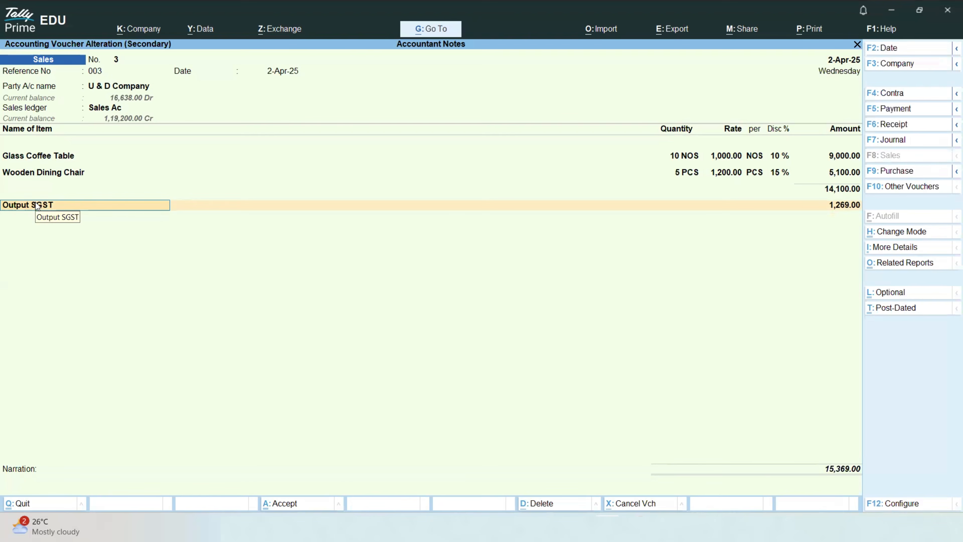
pyautogui.press('Return')
pyautogui.press('Return')
pyautogui.press('Return')
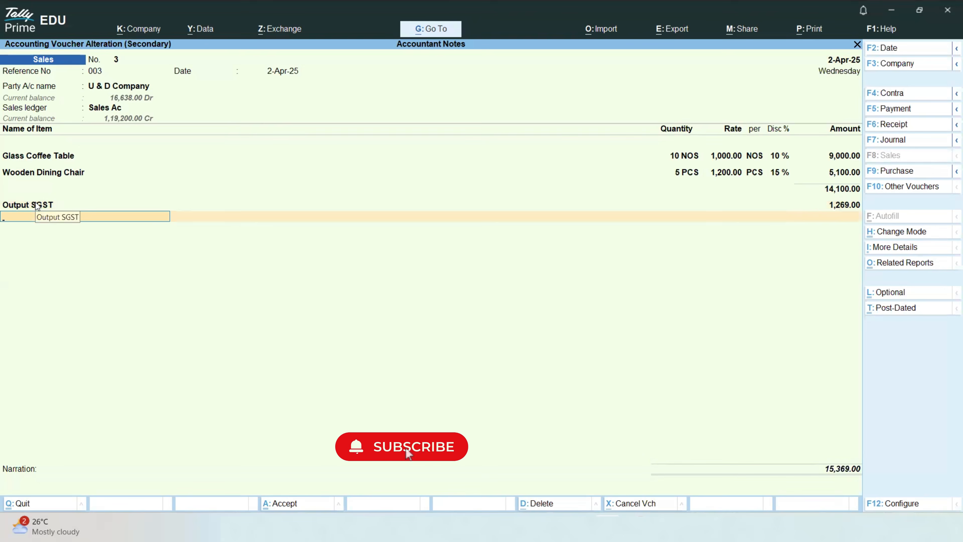
pyautogui.write('Cgst')
pyautogui.press('Return')
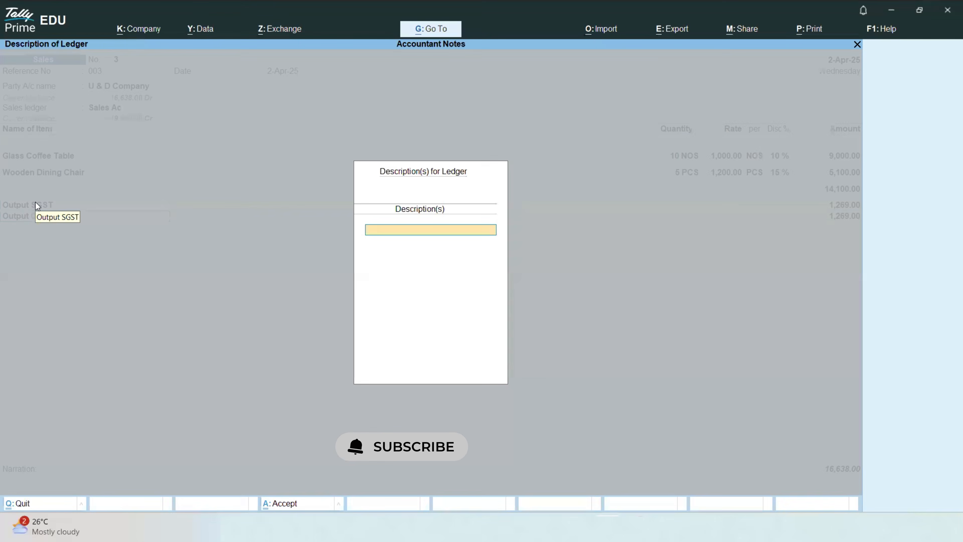
# - Remove the re-added Output CGST line and quit the sales voucher to the Day Book without saving
pyautogui.press('Escape')
pyautogui.press('Up')
pyautogui.press('Up')
pyautogui.press('Up')
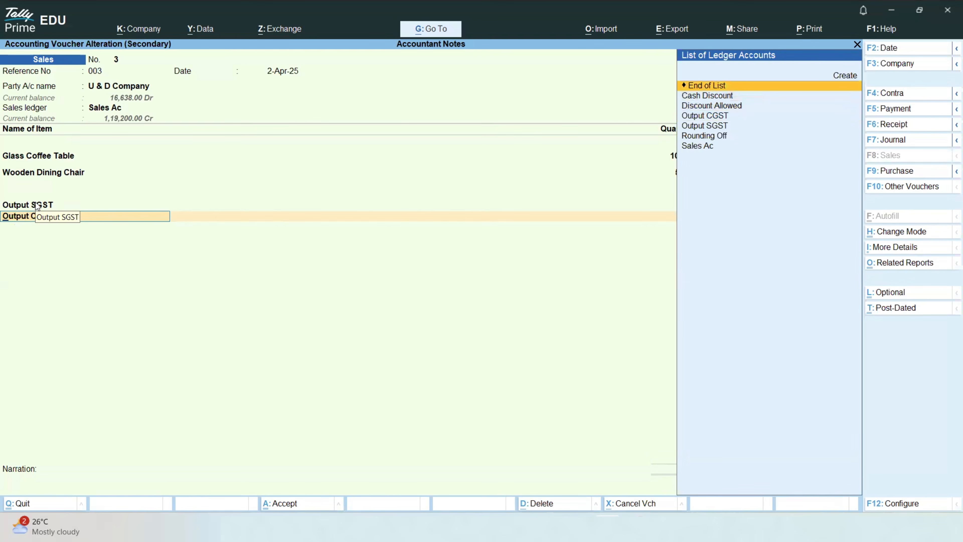
pyautogui.click(37, 205)
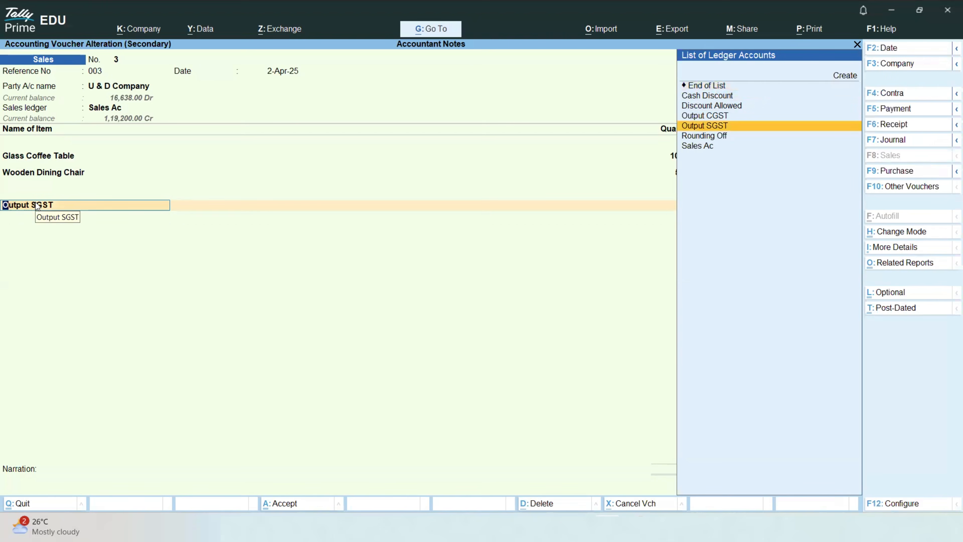
pyautogui.press('Escape')
pyautogui.press('y')
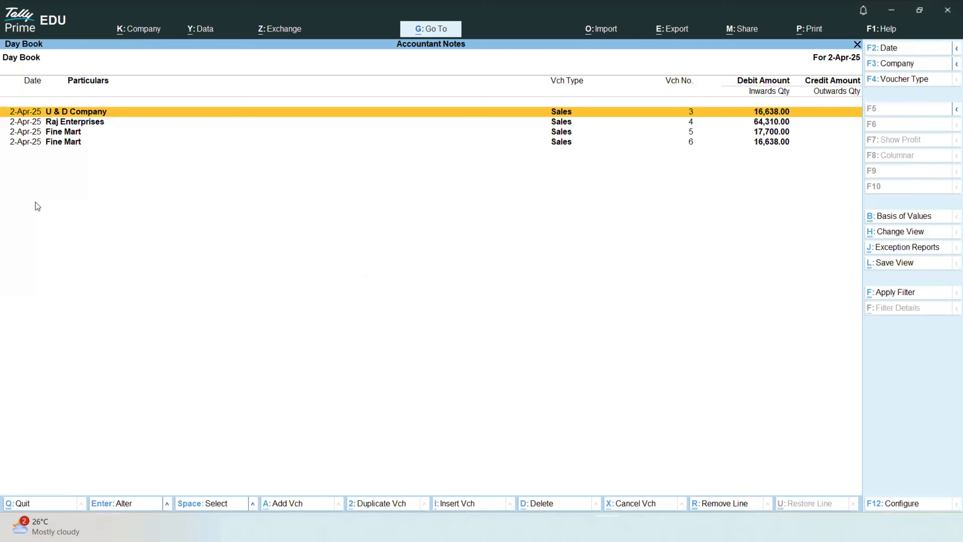
# - Reopen the U & D Company sales voucher and print it as a Tax Invoice with Microsoft Print to PDF
pyautogui.press('Return')
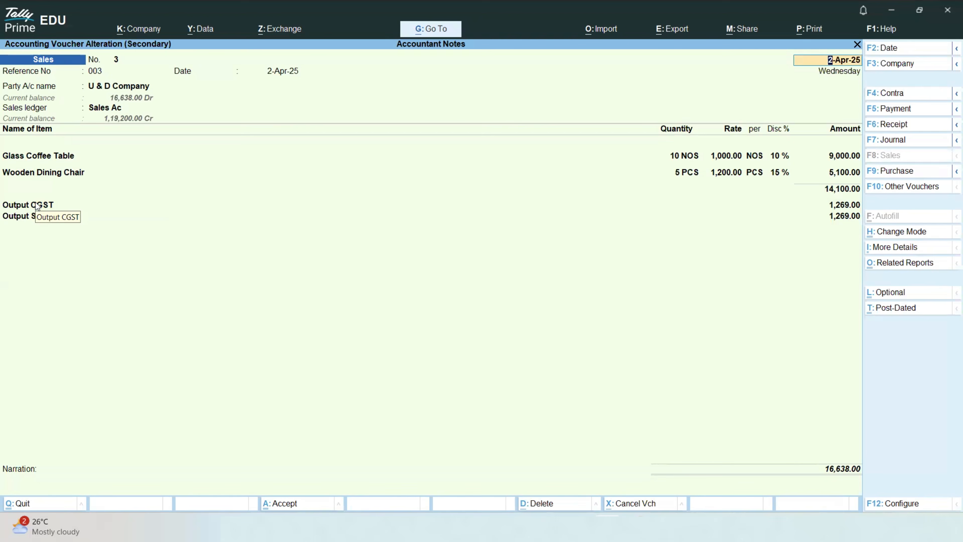
pyautogui.hotkey('alt', 'p')
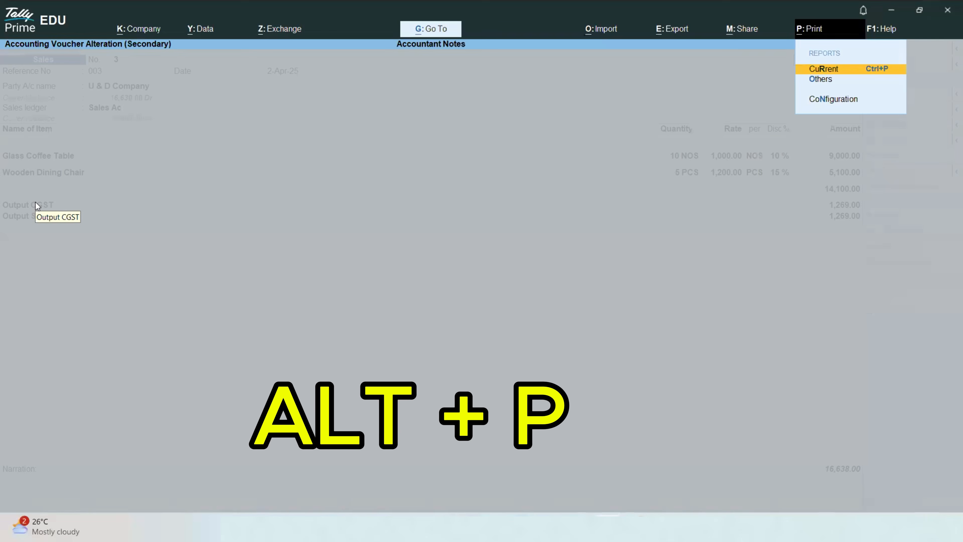
pyautogui.press('Return')
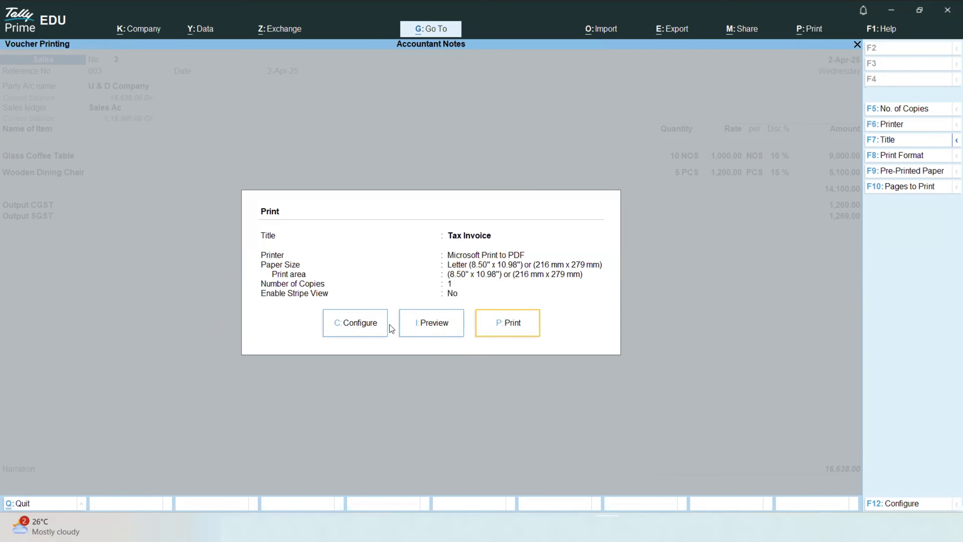
pyautogui.click(533, 333)
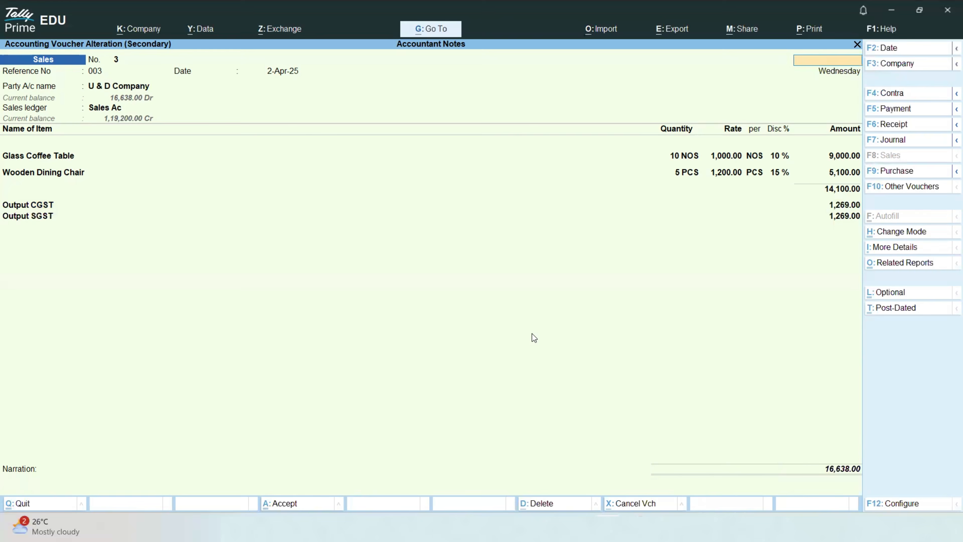
# - Quit the sales voucher and the Day Book to return to the Gateway of Tally
pyautogui.press('Escape')
pyautogui.press('y')
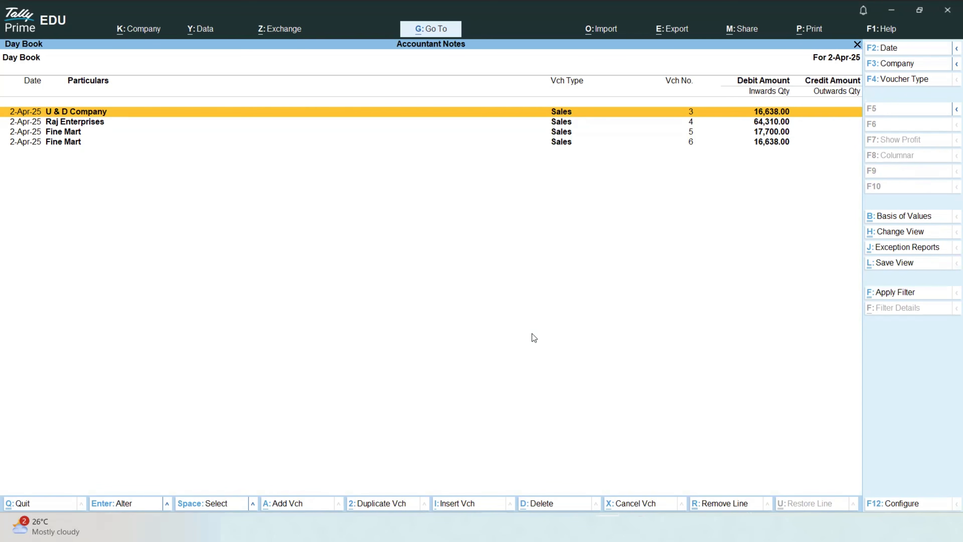
pyautogui.press('Escape')
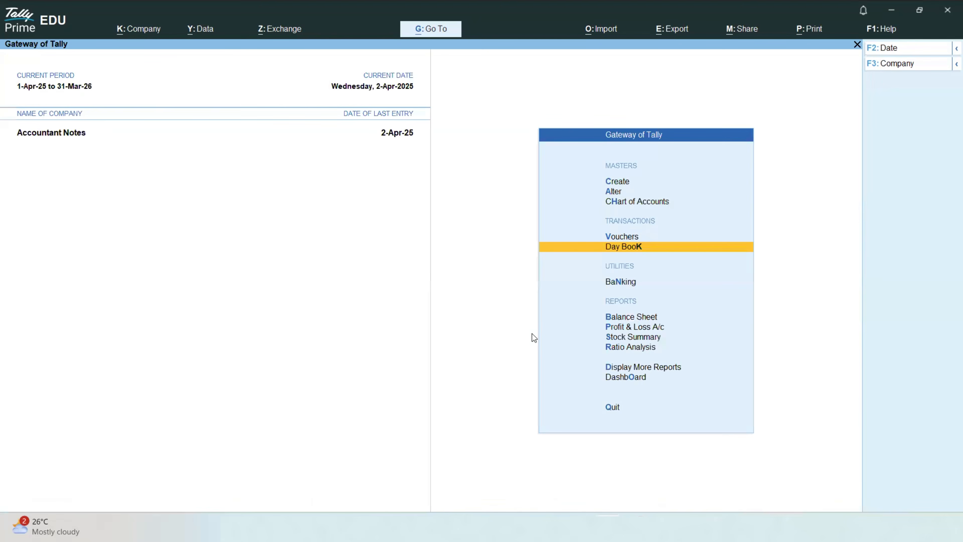
pyautogui.press('Escape')
pyautogui.press('Escape')
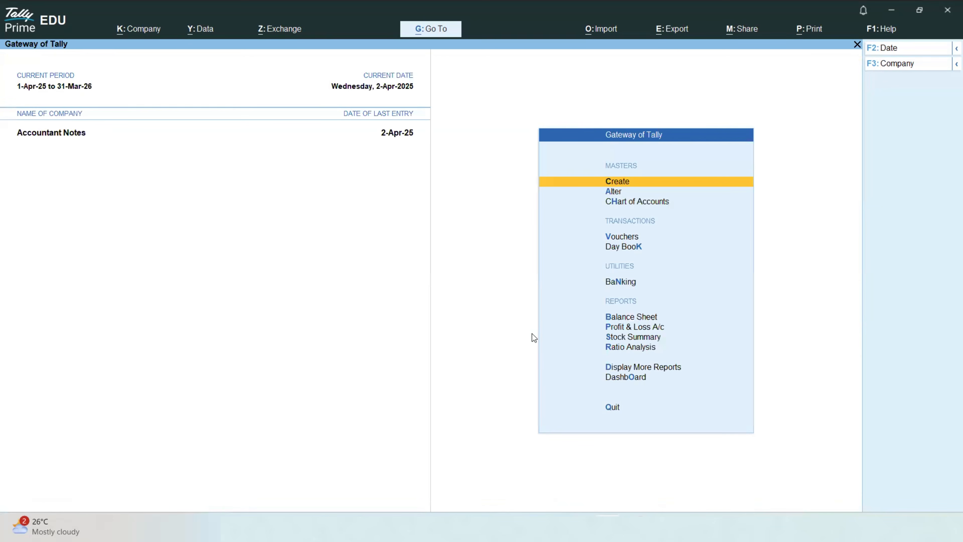
pyautogui.press('super')
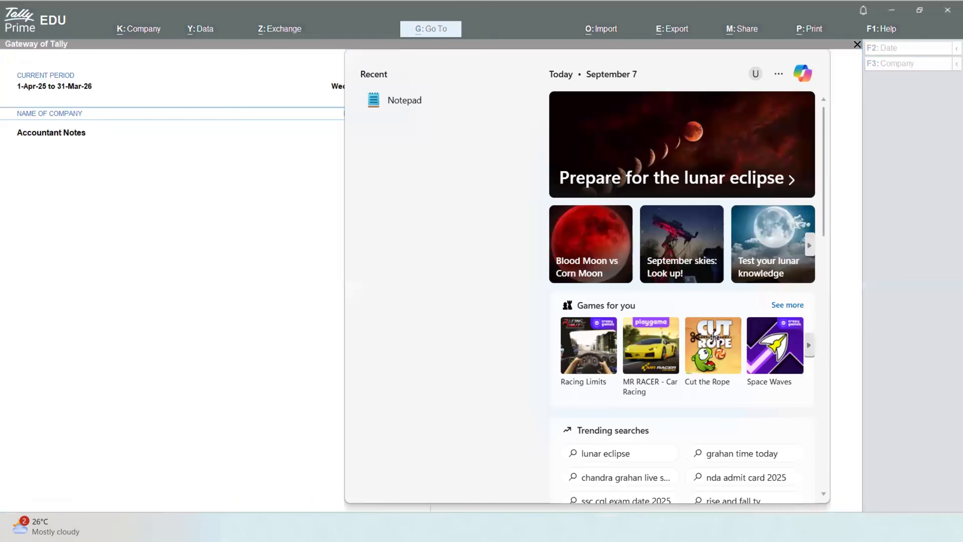
pyautogui.write('cal')
pyautogui.press('Return')
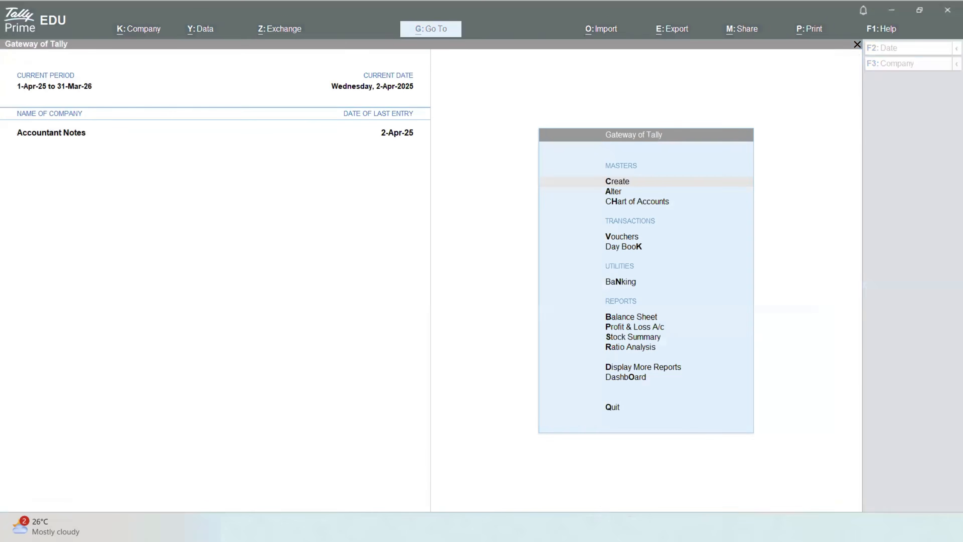
pyautogui.hotkey('alt', 'Tab')
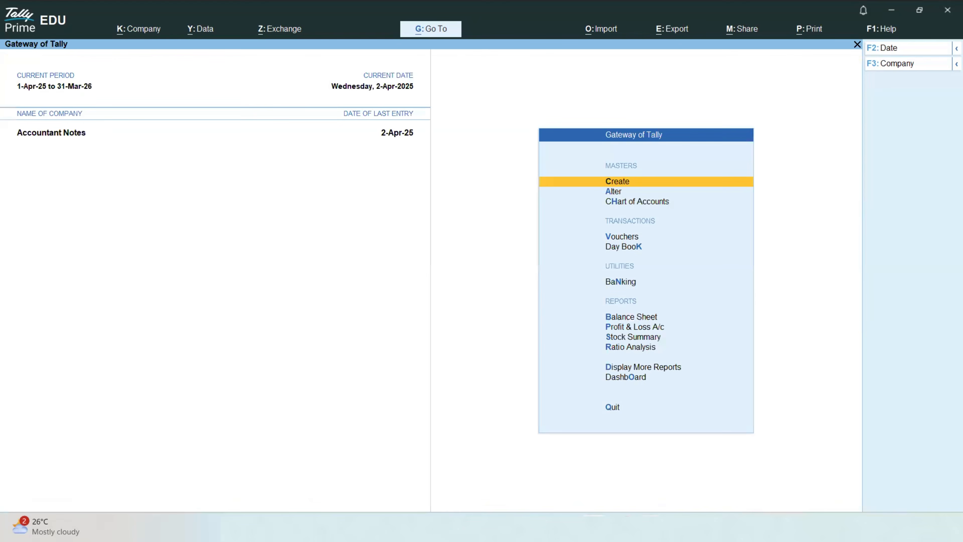
# - Look up the closing balance of the Fine Mart ledger in the built-in calculator and close the calculator
pyautogui.hotkey('ctrl', 'n')
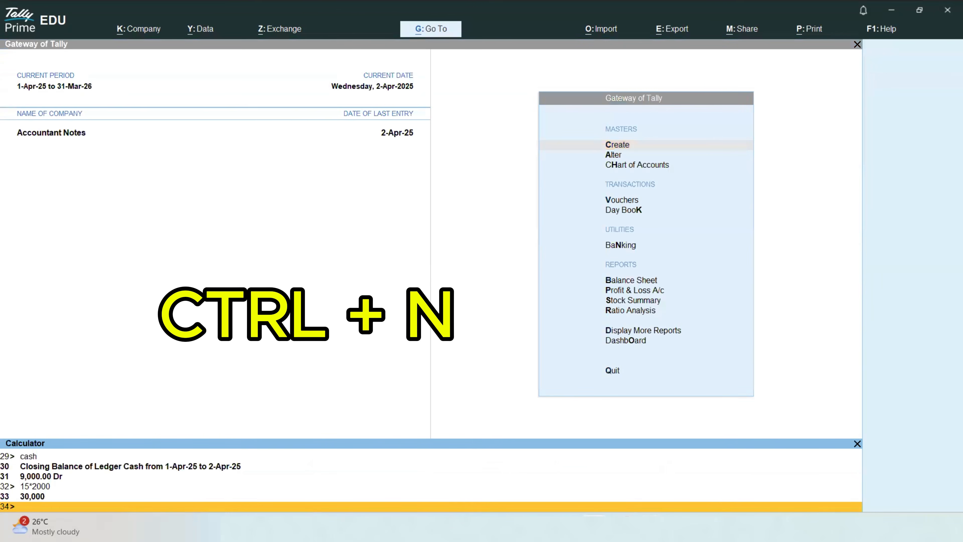
pyautogui.write('yerg')
pyautogui.press('BackSpace')
pyautogui.press('BackSpace')
pyautogui.press('BackSpace')
pyautogui.press('BackSpace')
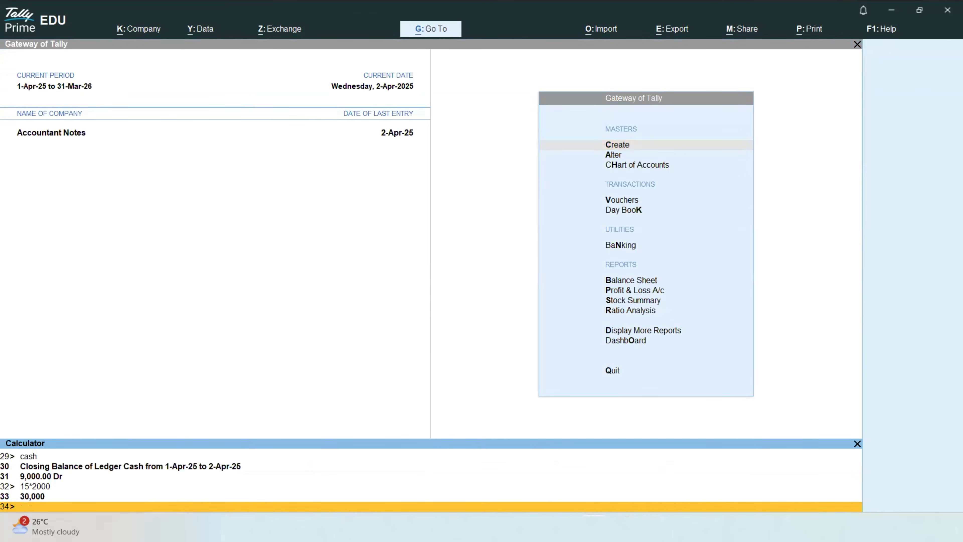
pyautogui.write('fine mart')
pyautogui.press('Return')
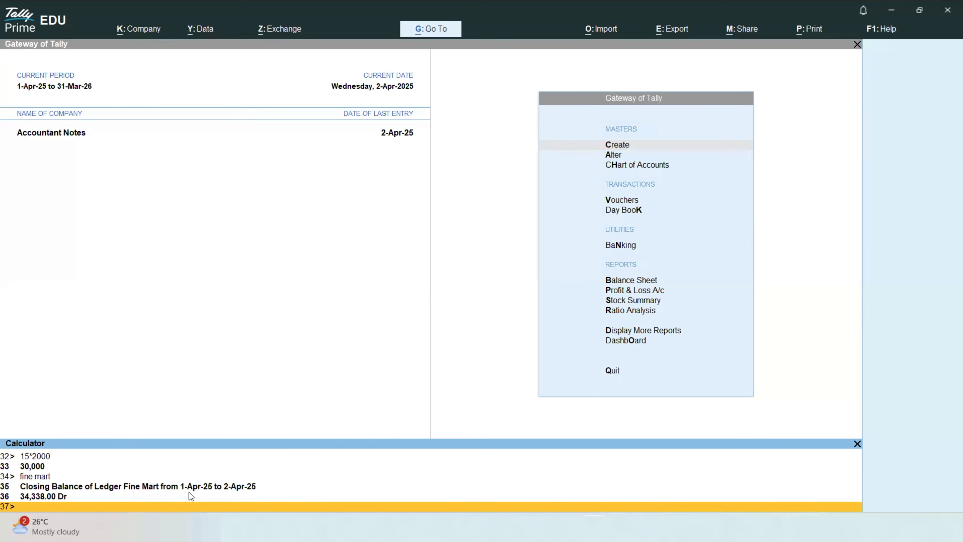
pyautogui.click(857, 444)
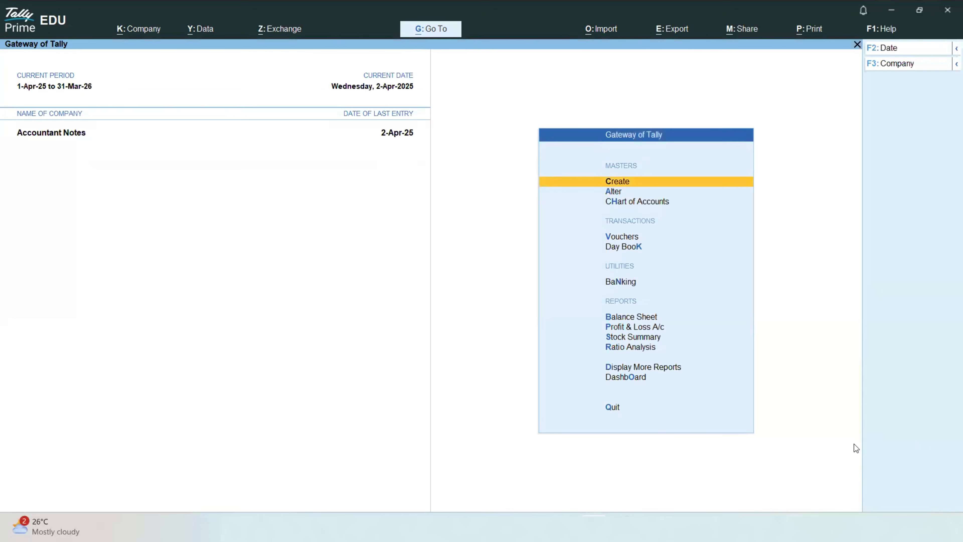
# - Request to quit the program from the Gateway of Tally and decline the confirmation
pyautogui.click(612, 409)
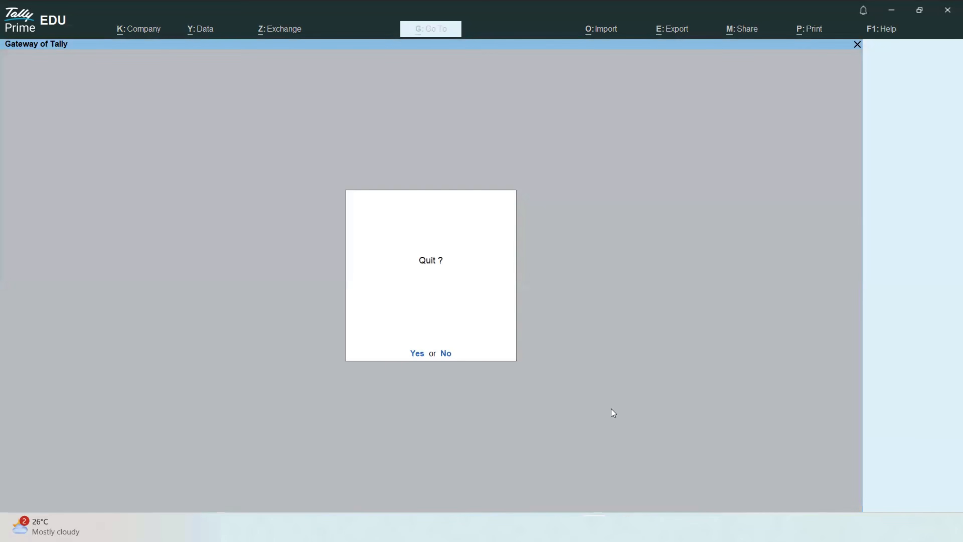
pyautogui.press('Escape')
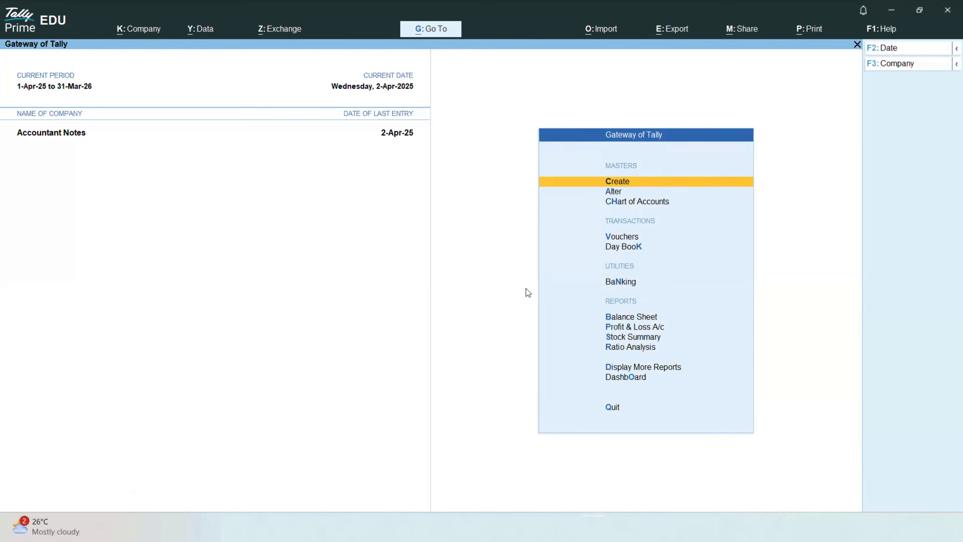